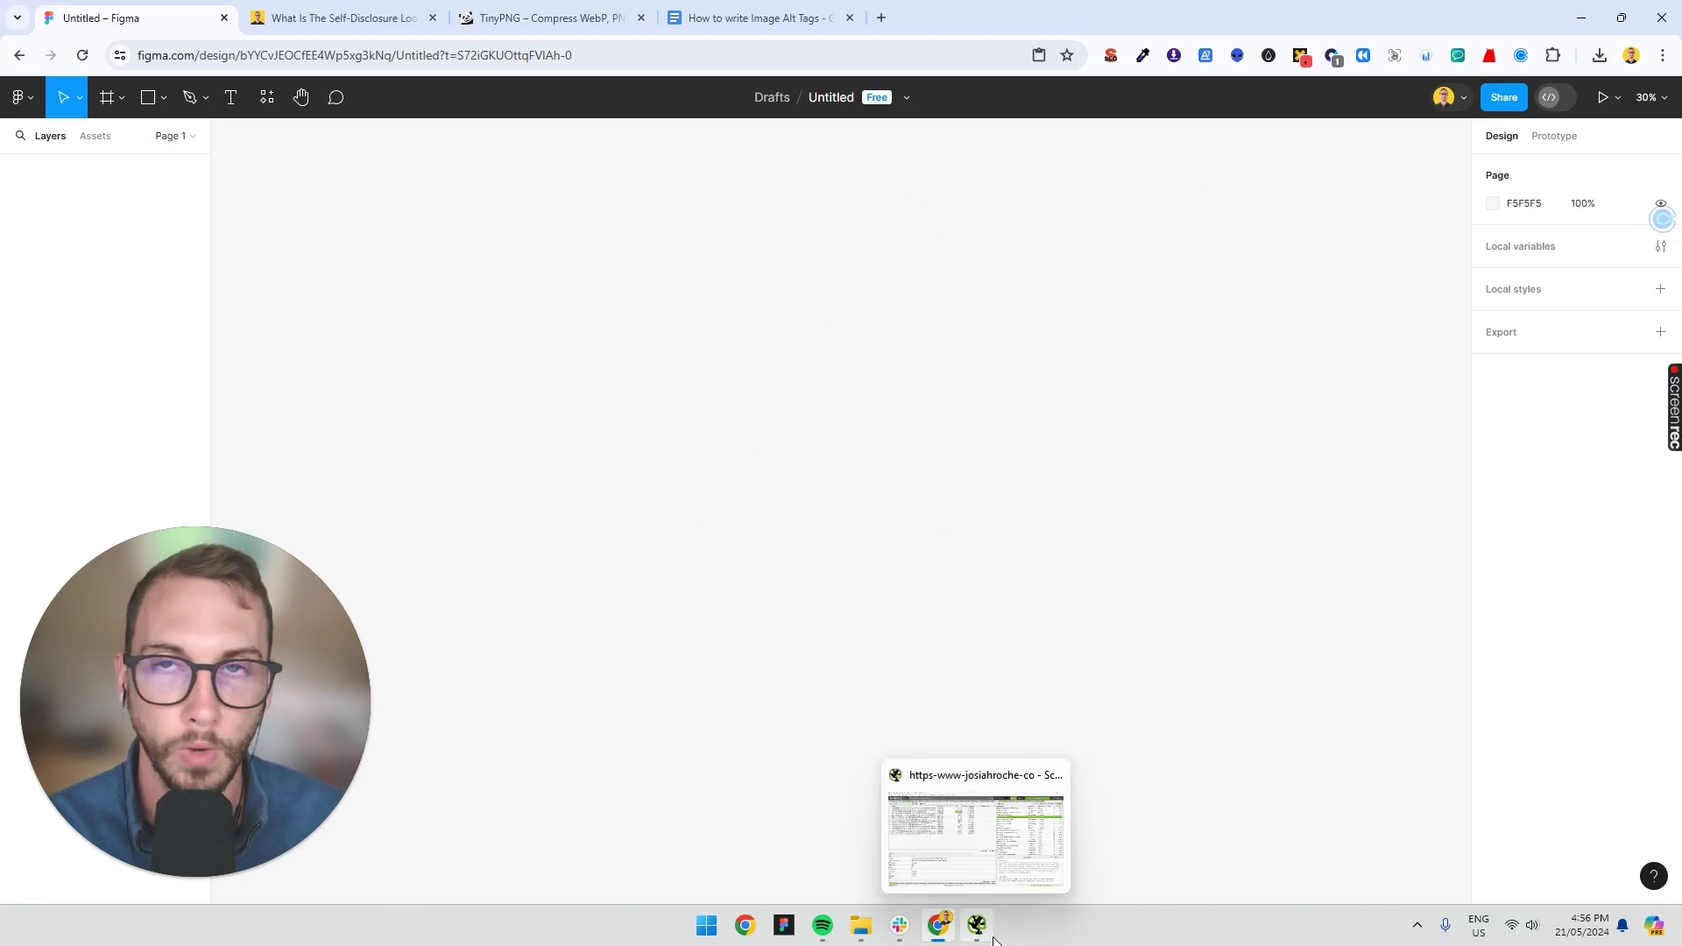
- Bring up the Screaming Frog crawl listing 15 images over 100 KB
{"action": "left_click", "coordinate": [973, 829]}
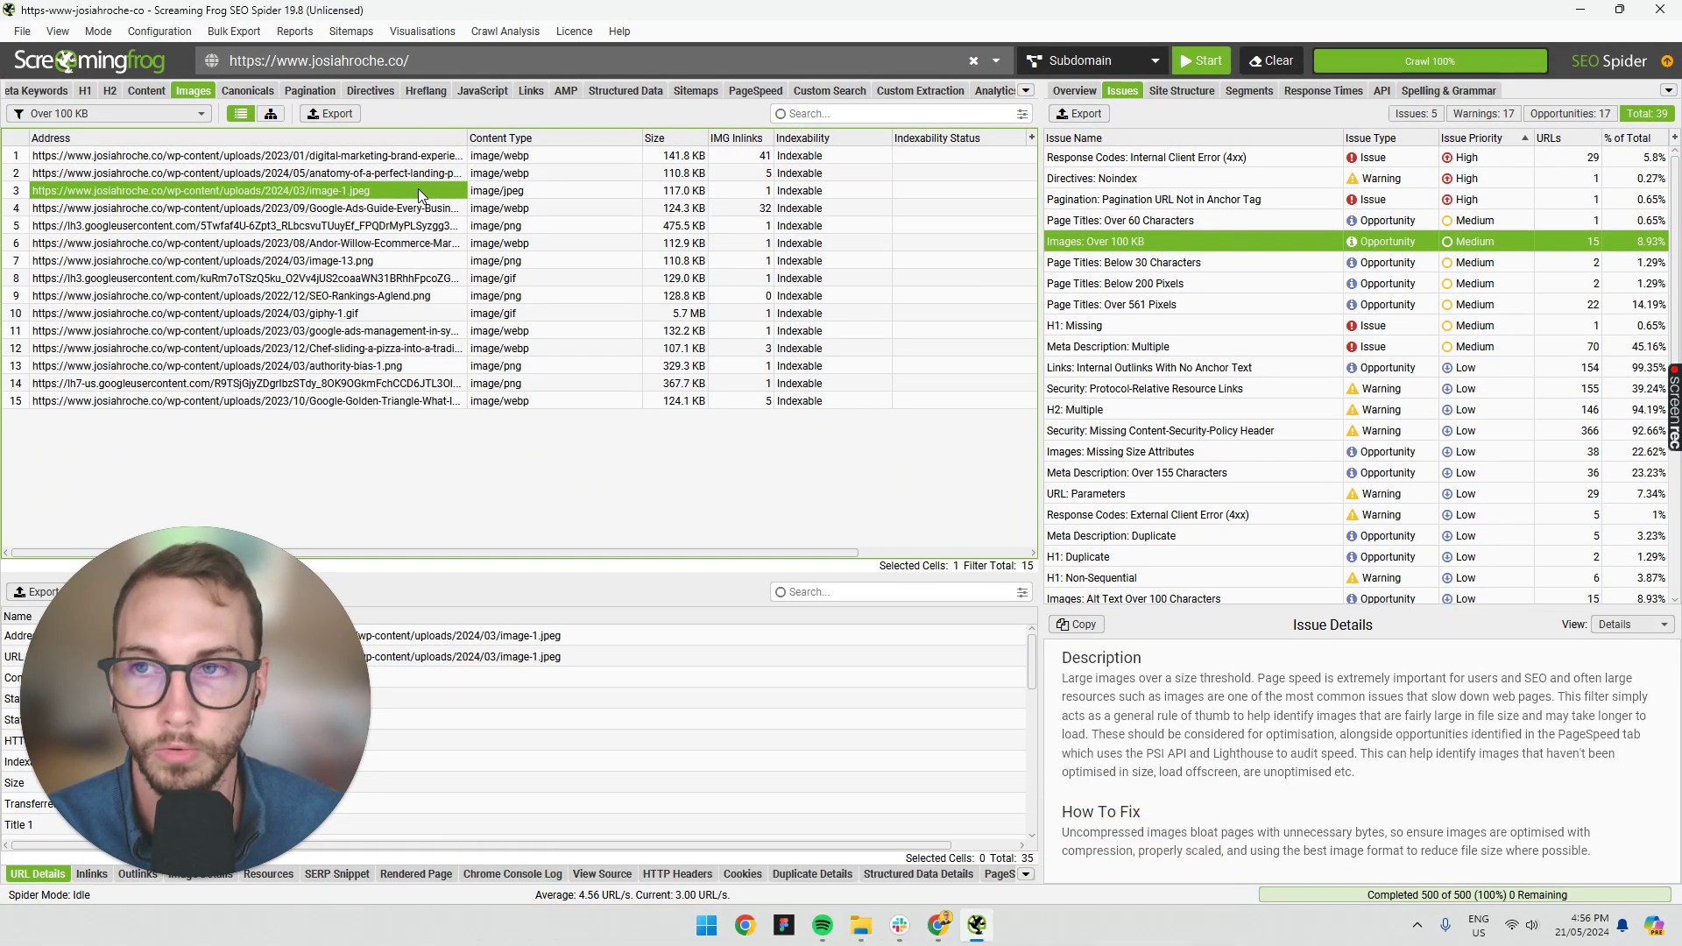
- Open image-1.jpeg from the crawl list in Chrome and copy the Apple event image
{"action": "right_click", "coordinate": [418, 189]}
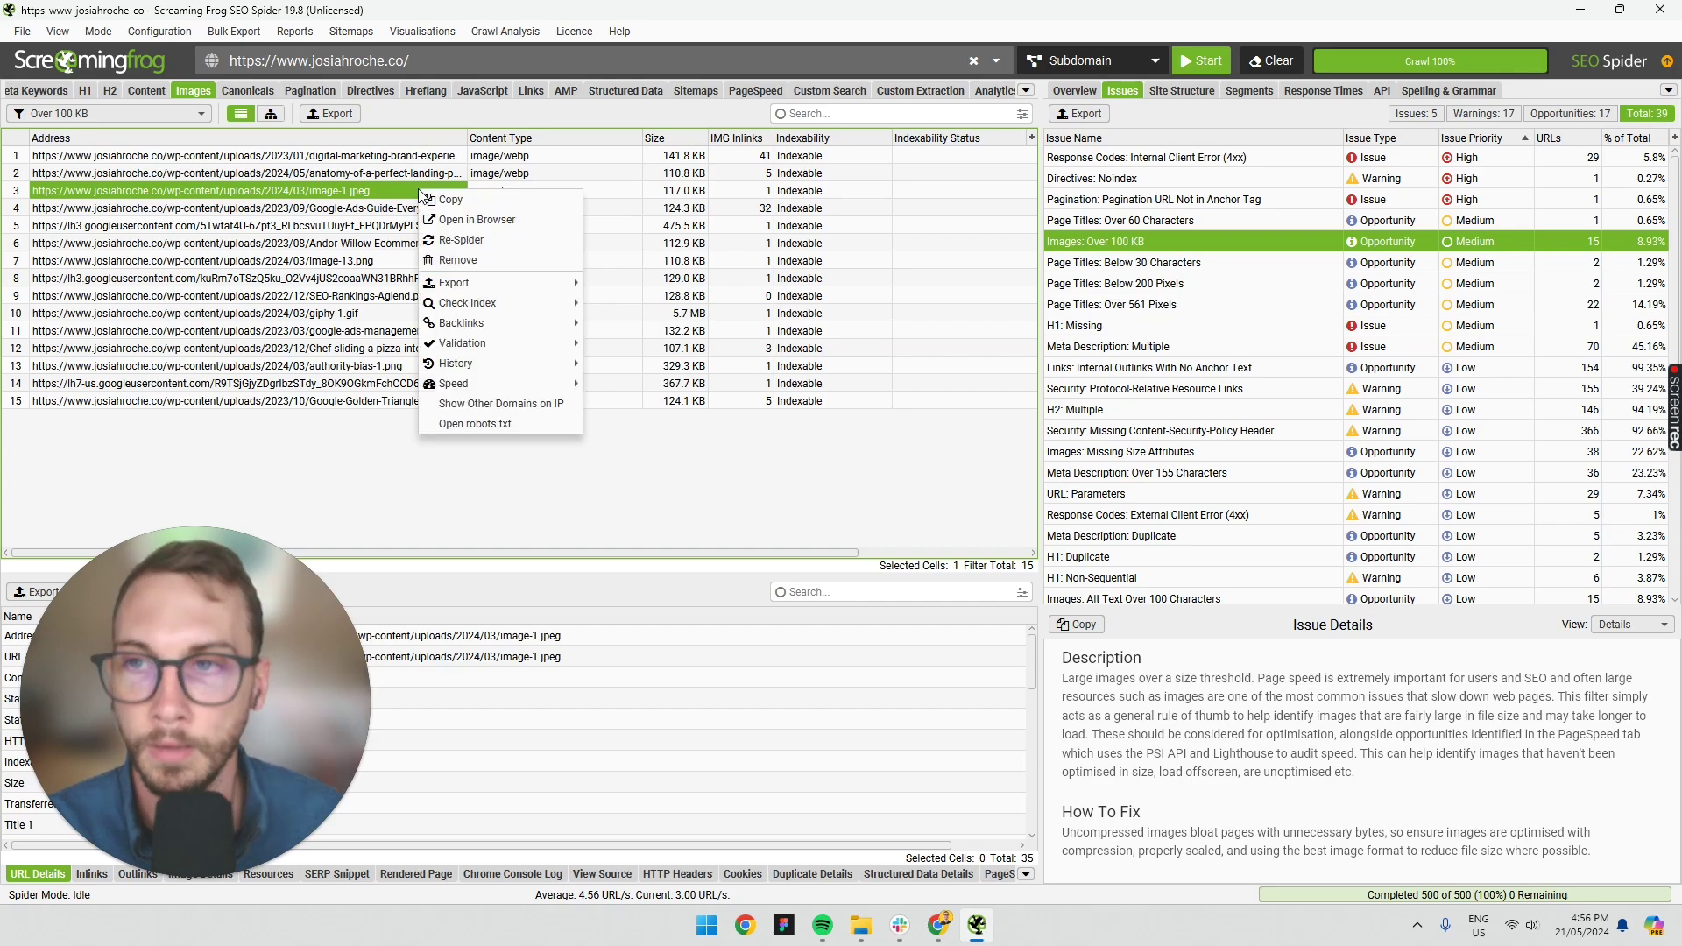
{"action": "left_click", "coordinate": [498, 220]}
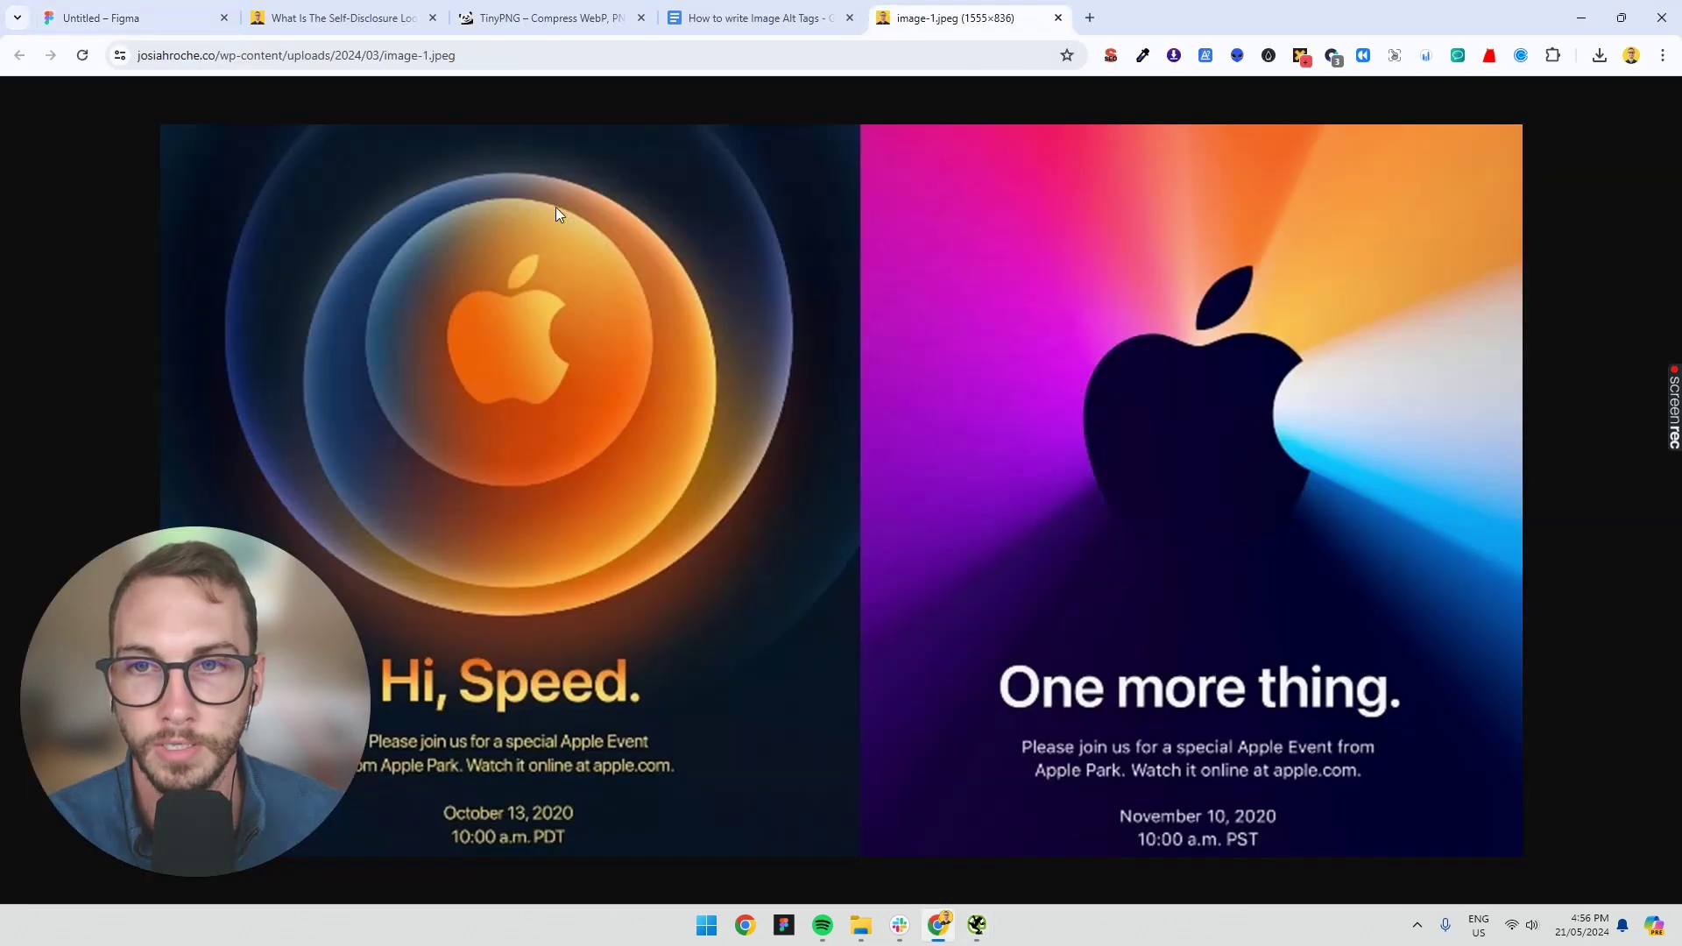
{"action": "right_click", "coordinate": [830, 285]}
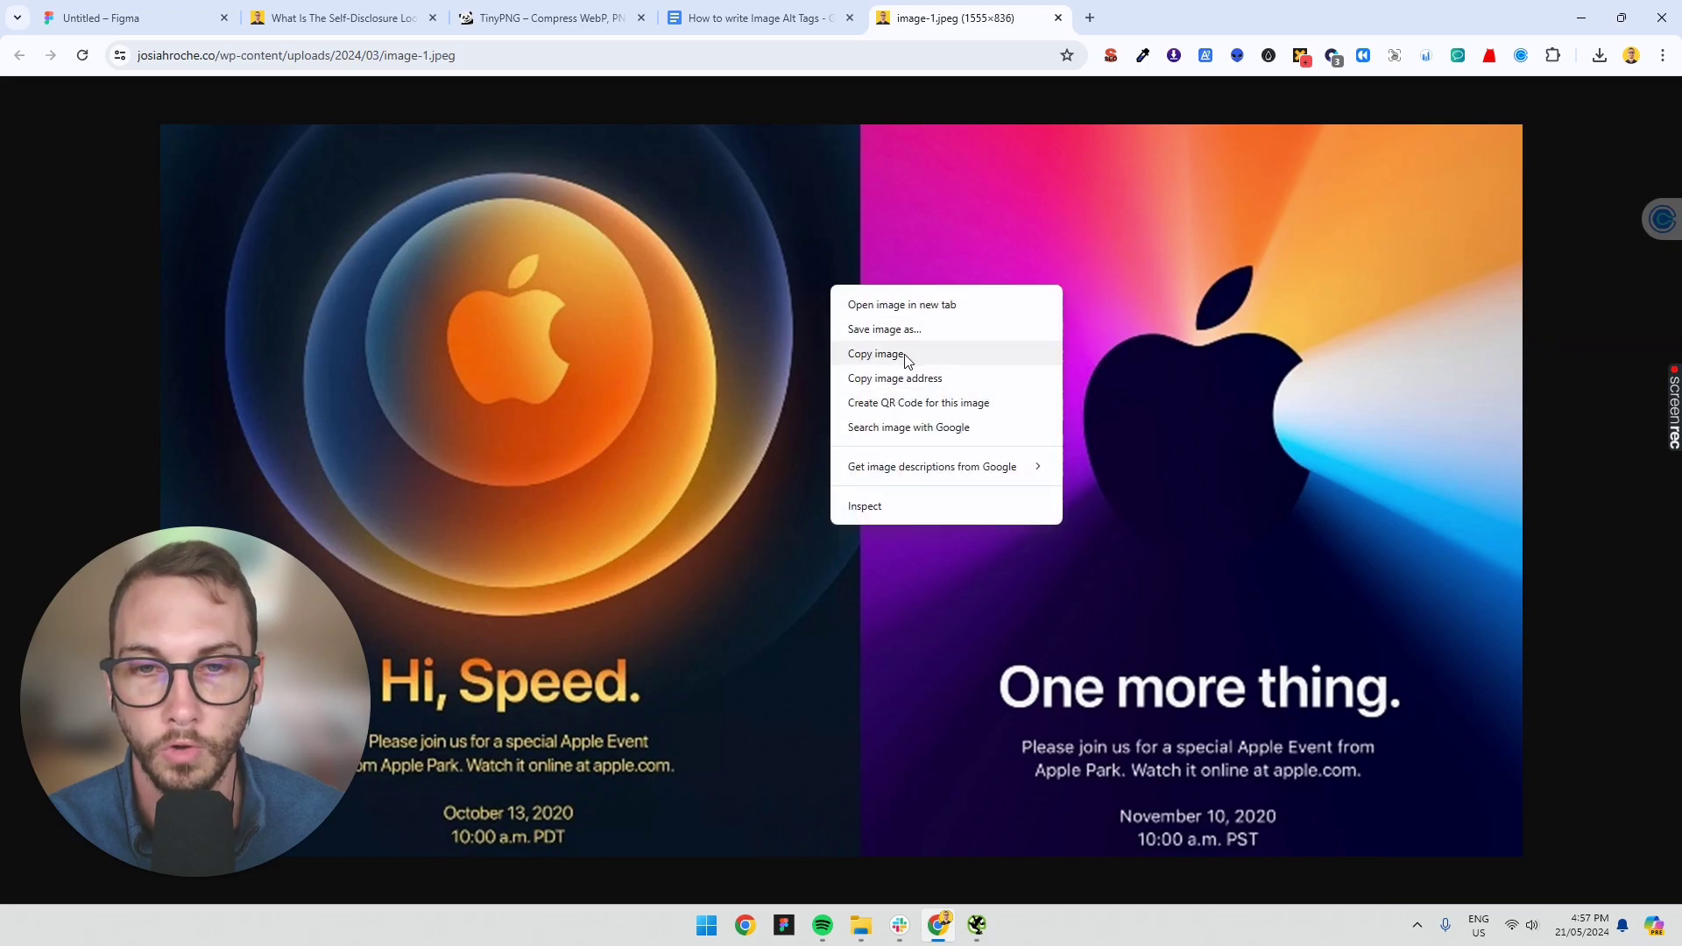
{"action": "left_click", "coordinate": [906, 358]}
- Paste the 1555 × 836 Apple event image into the Figma draft as layer 'image 1'
{"action": "left_click", "coordinate": [99, 19]}
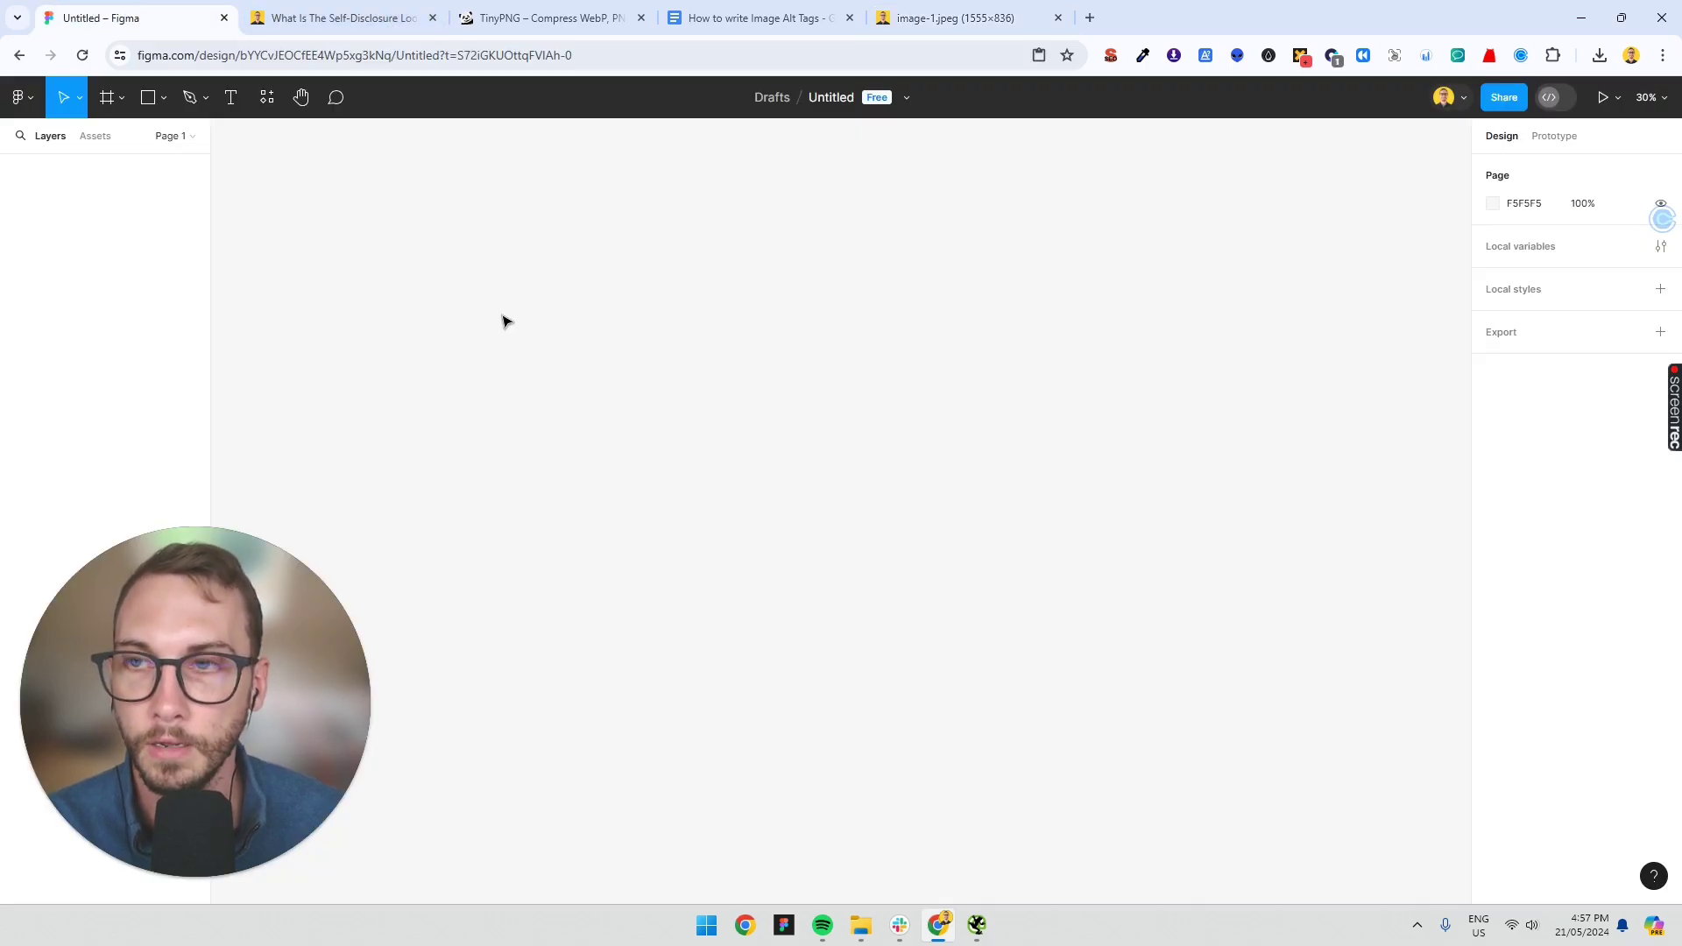
{"action": "key", "text": "ctrl+v"}
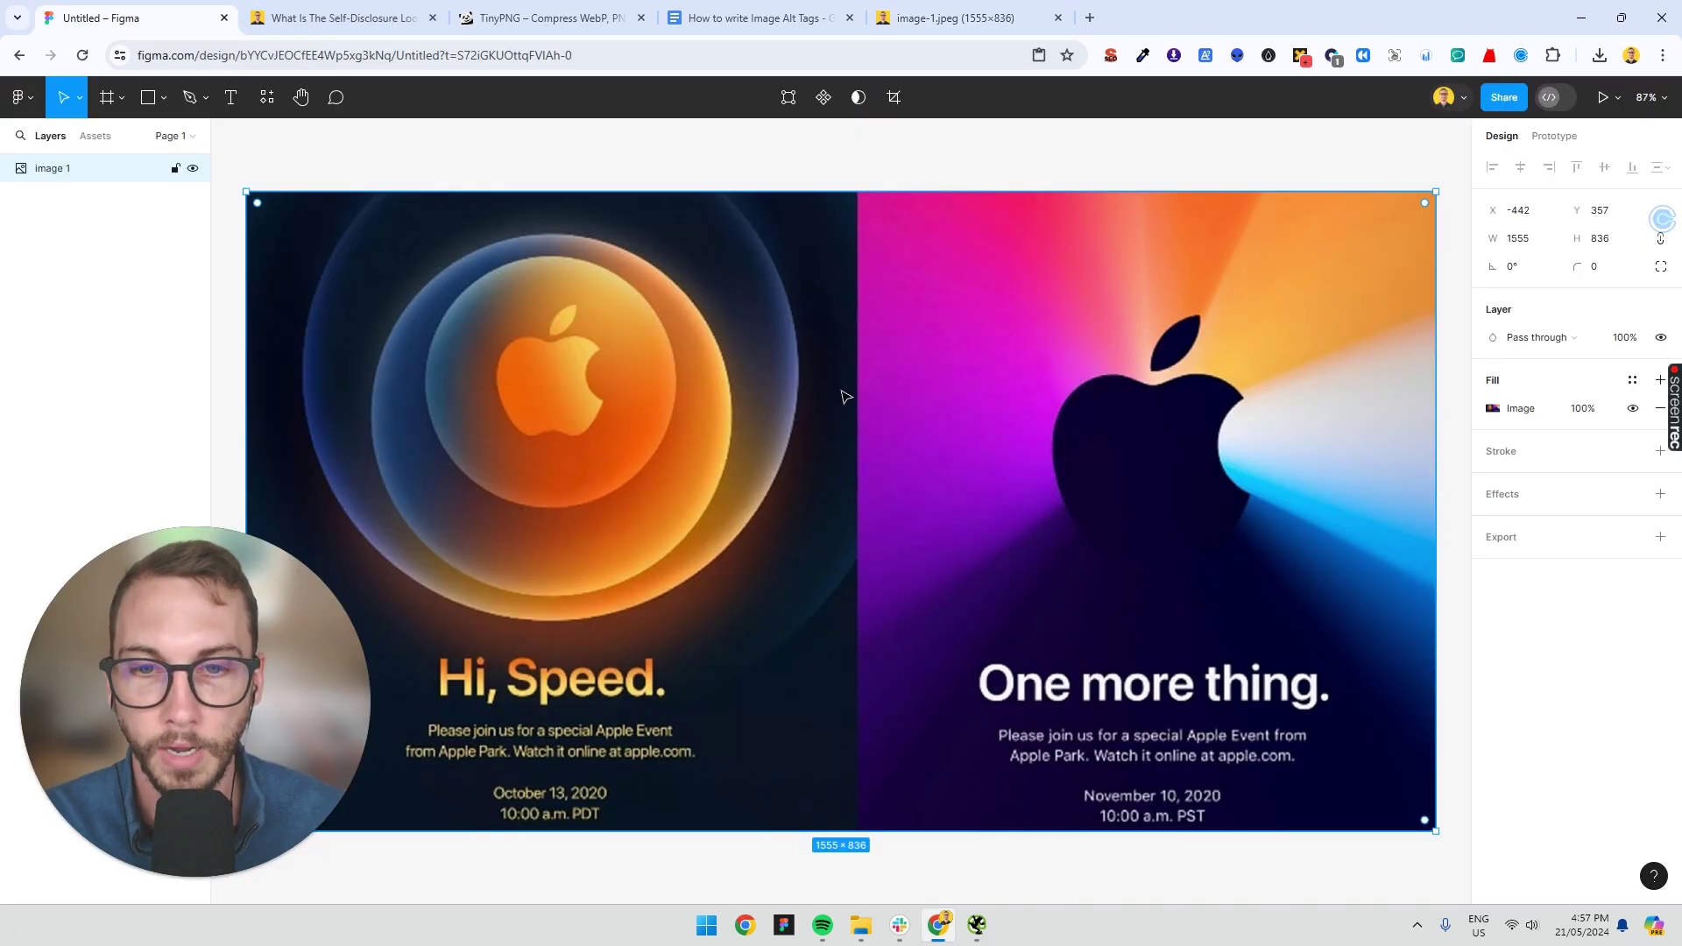
{"action": "scroll", "coordinate": [841, 390], "scroll_direction": "down", "scroll_amount": 3}
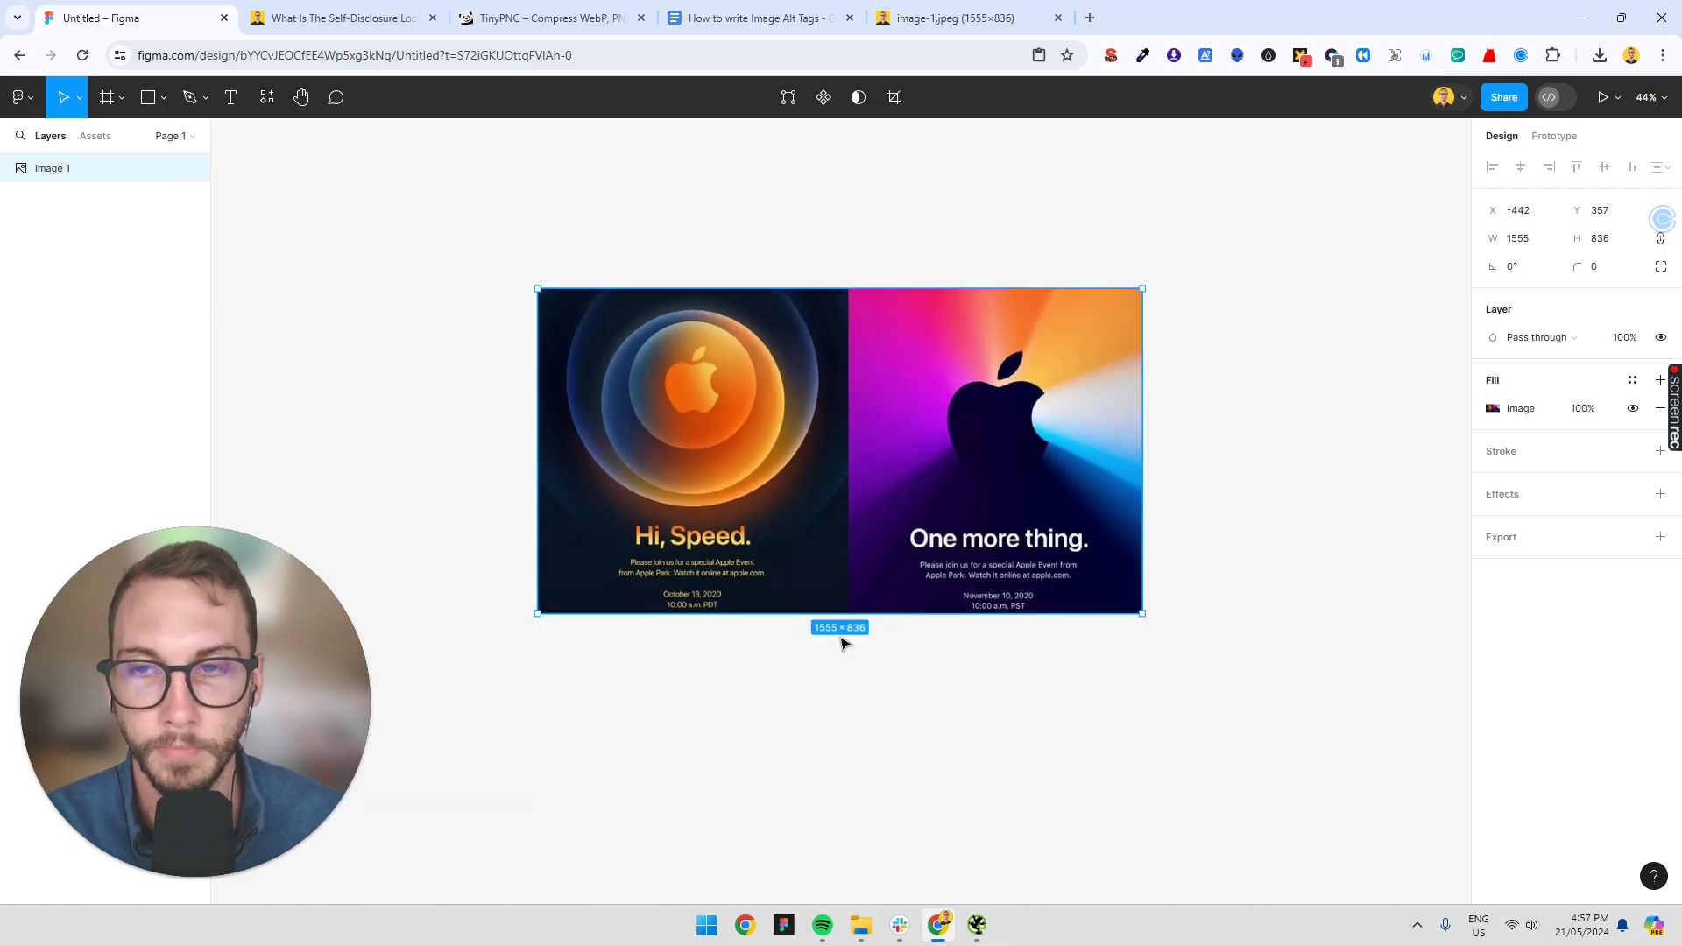
{"action": "left_click", "coordinate": [842, 642]}
{"action": "left_click", "coordinate": [344, 18]}
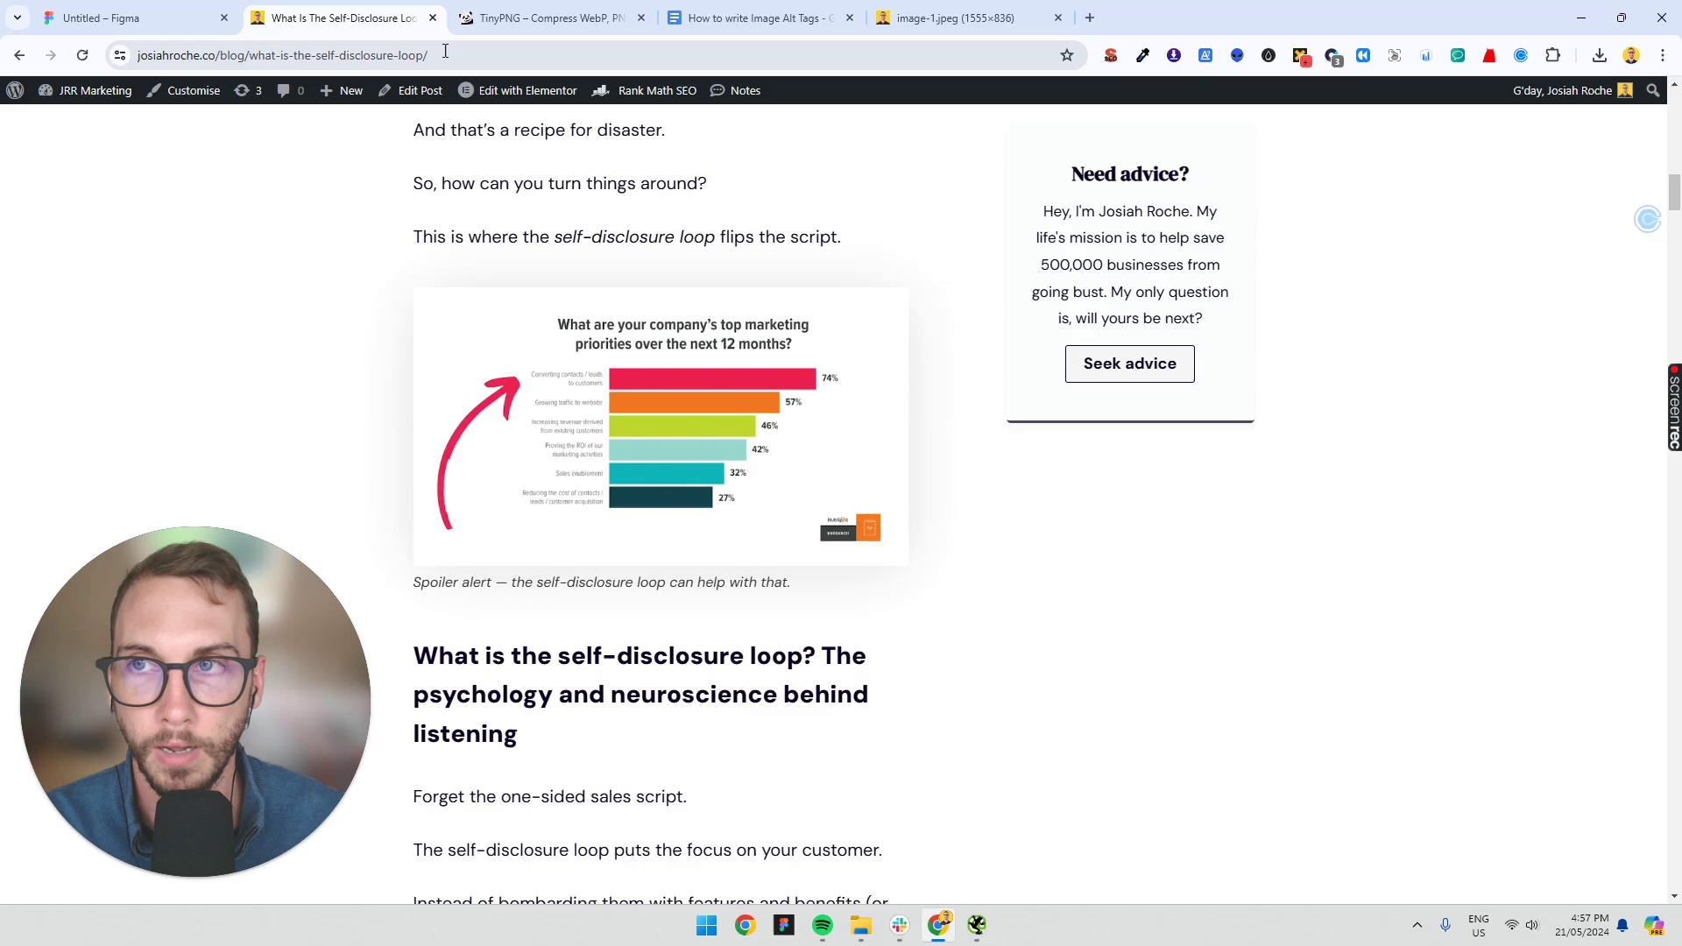
{"action": "left_click", "coordinate": [946, 17]}
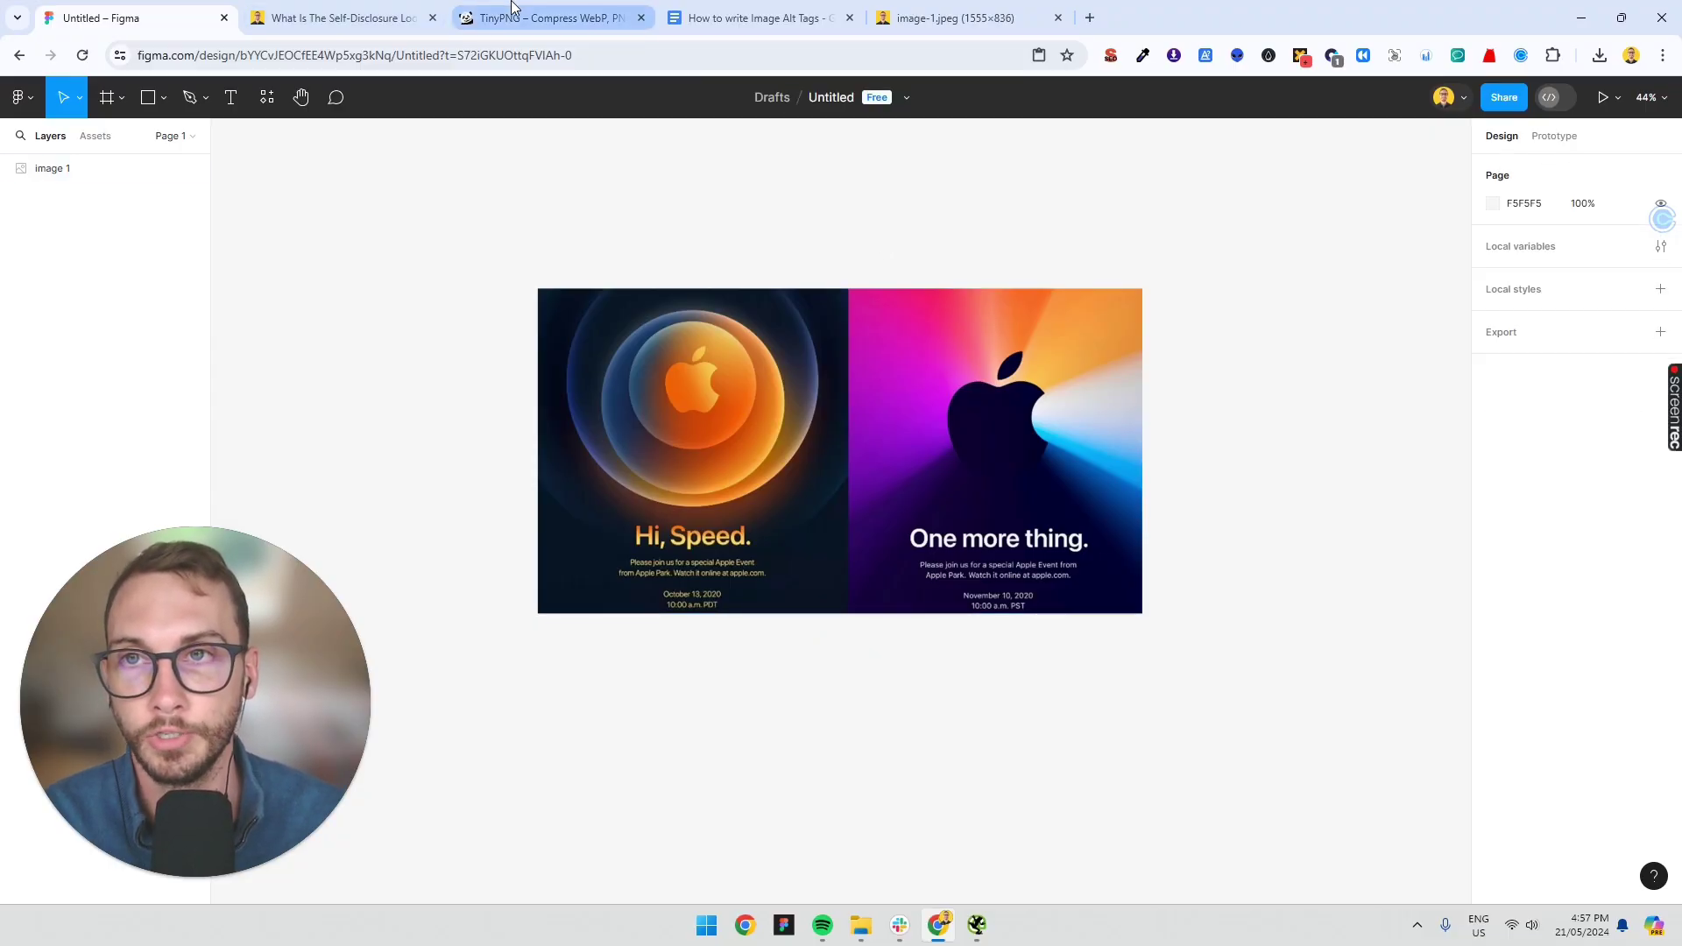
- Save the Apple event image-1.jpeg to disk, then return to TinyPNG
{"action": "left_click", "coordinate": [545, 18]}
{"action": "scroll", "coordinate": [772, 384], "scroll_direction": "up", "scroll_amount": 1}
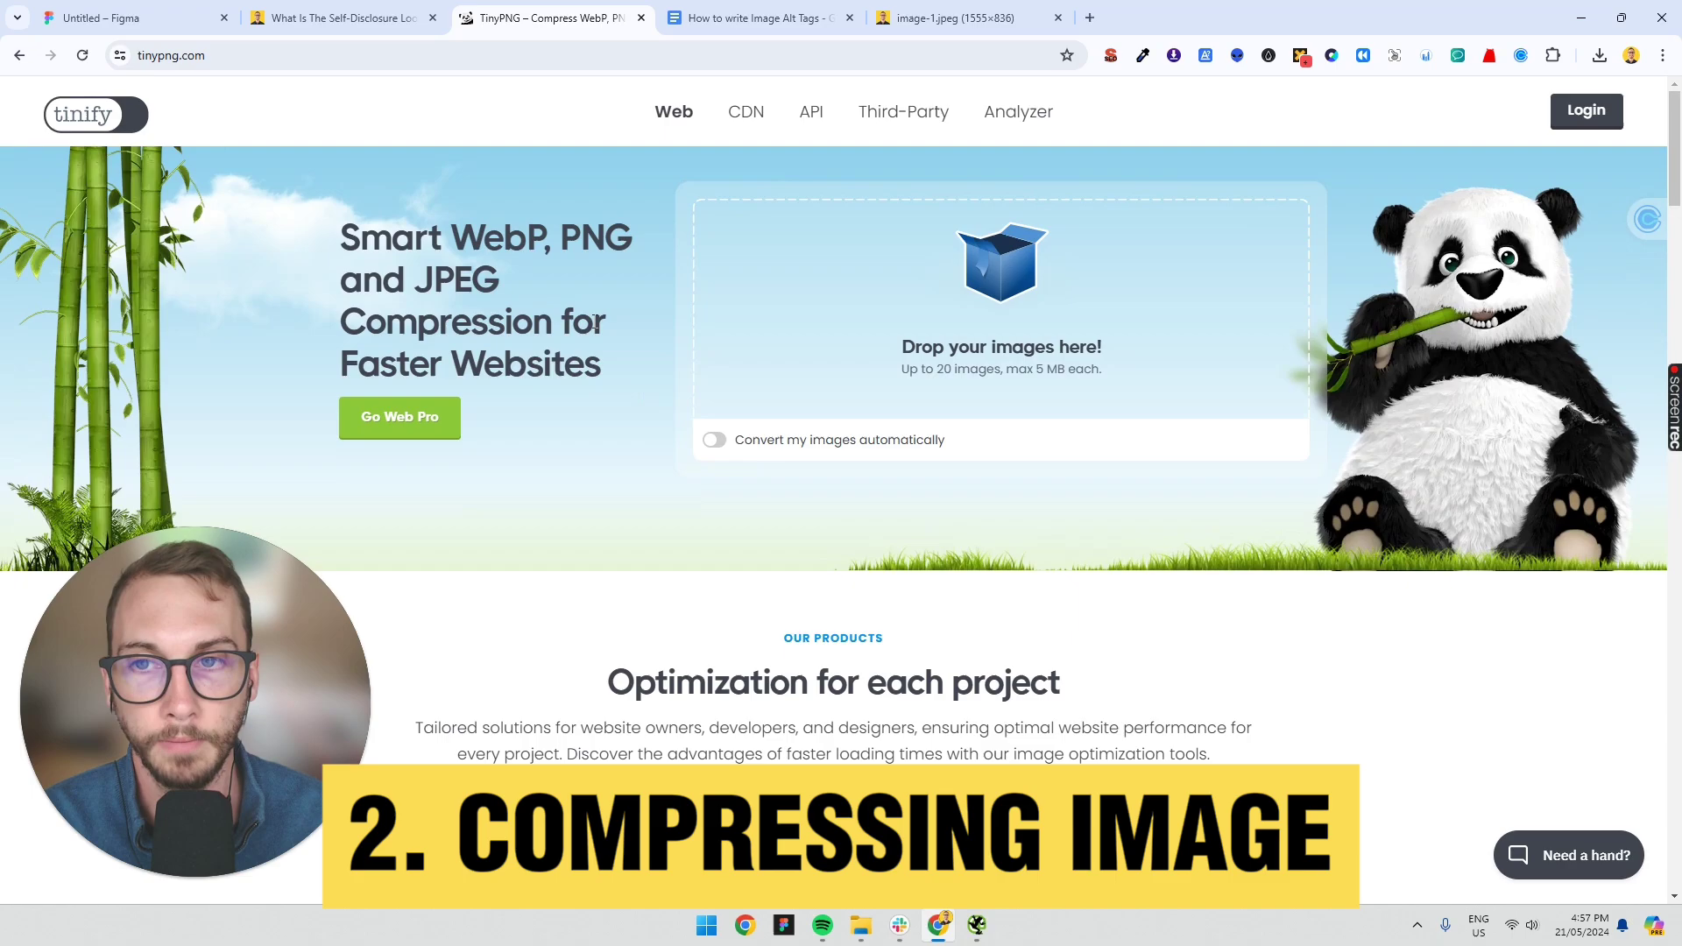
{"action": "left_click", "coordinate": [947, 17]}
{"action": "right_click", "coordinate": [838, 346]}
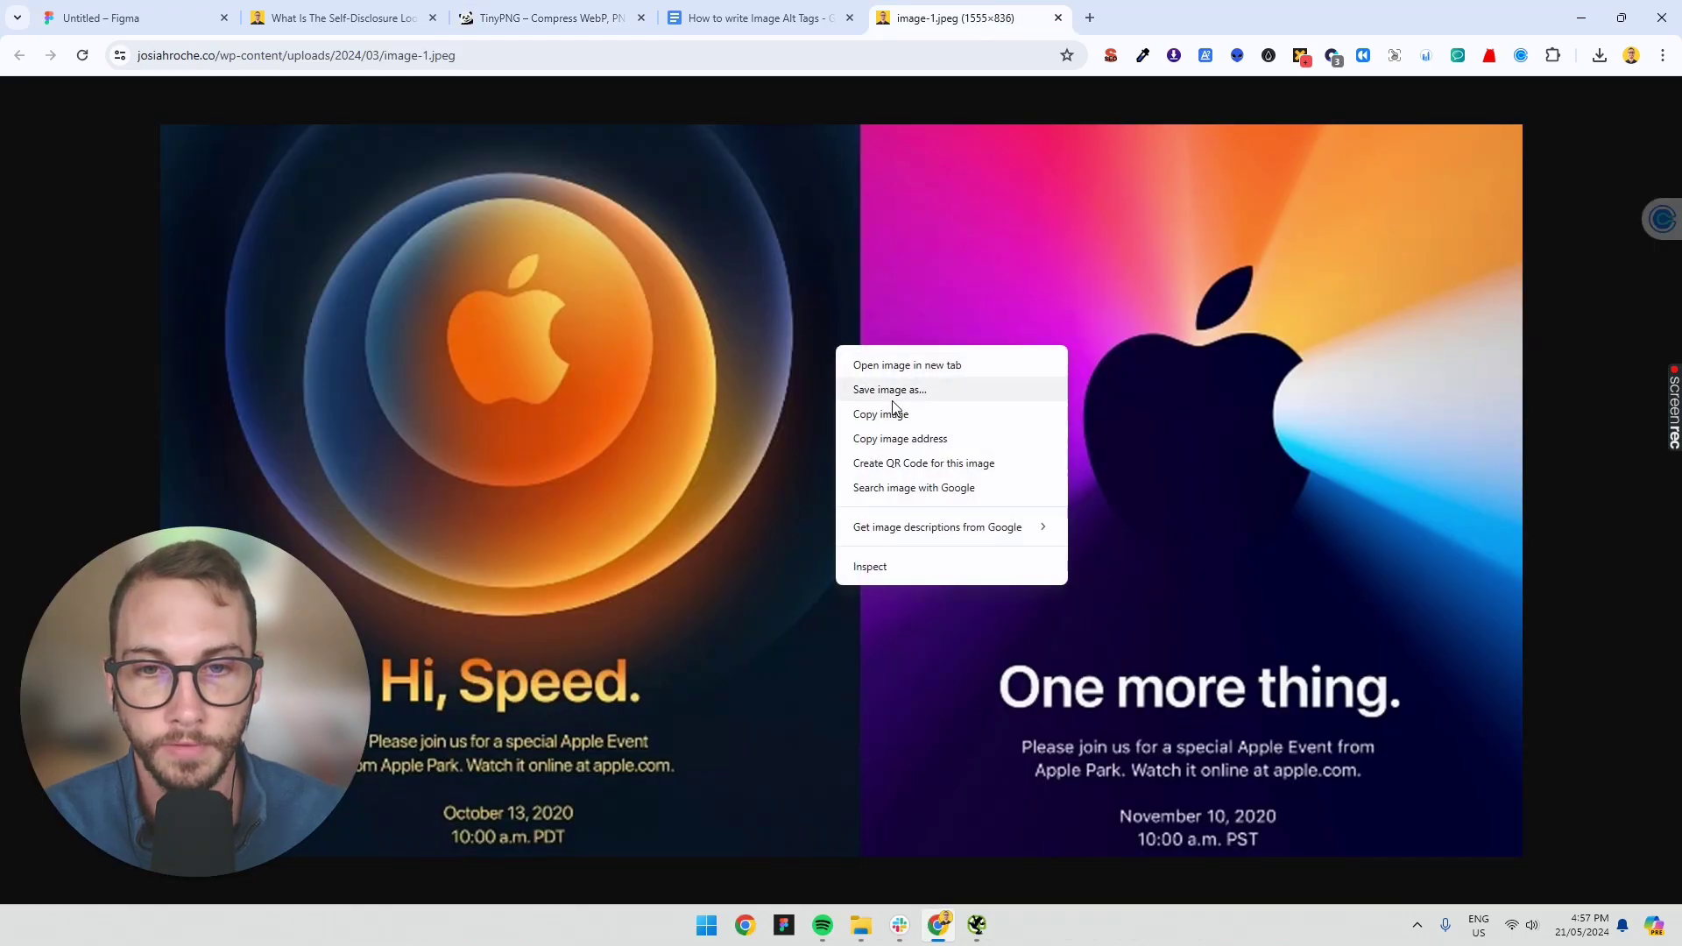
{"action": "left_click", "coordinate": [883, 389]}
{"action": "left_click", "coordinate": [1265, 636]}
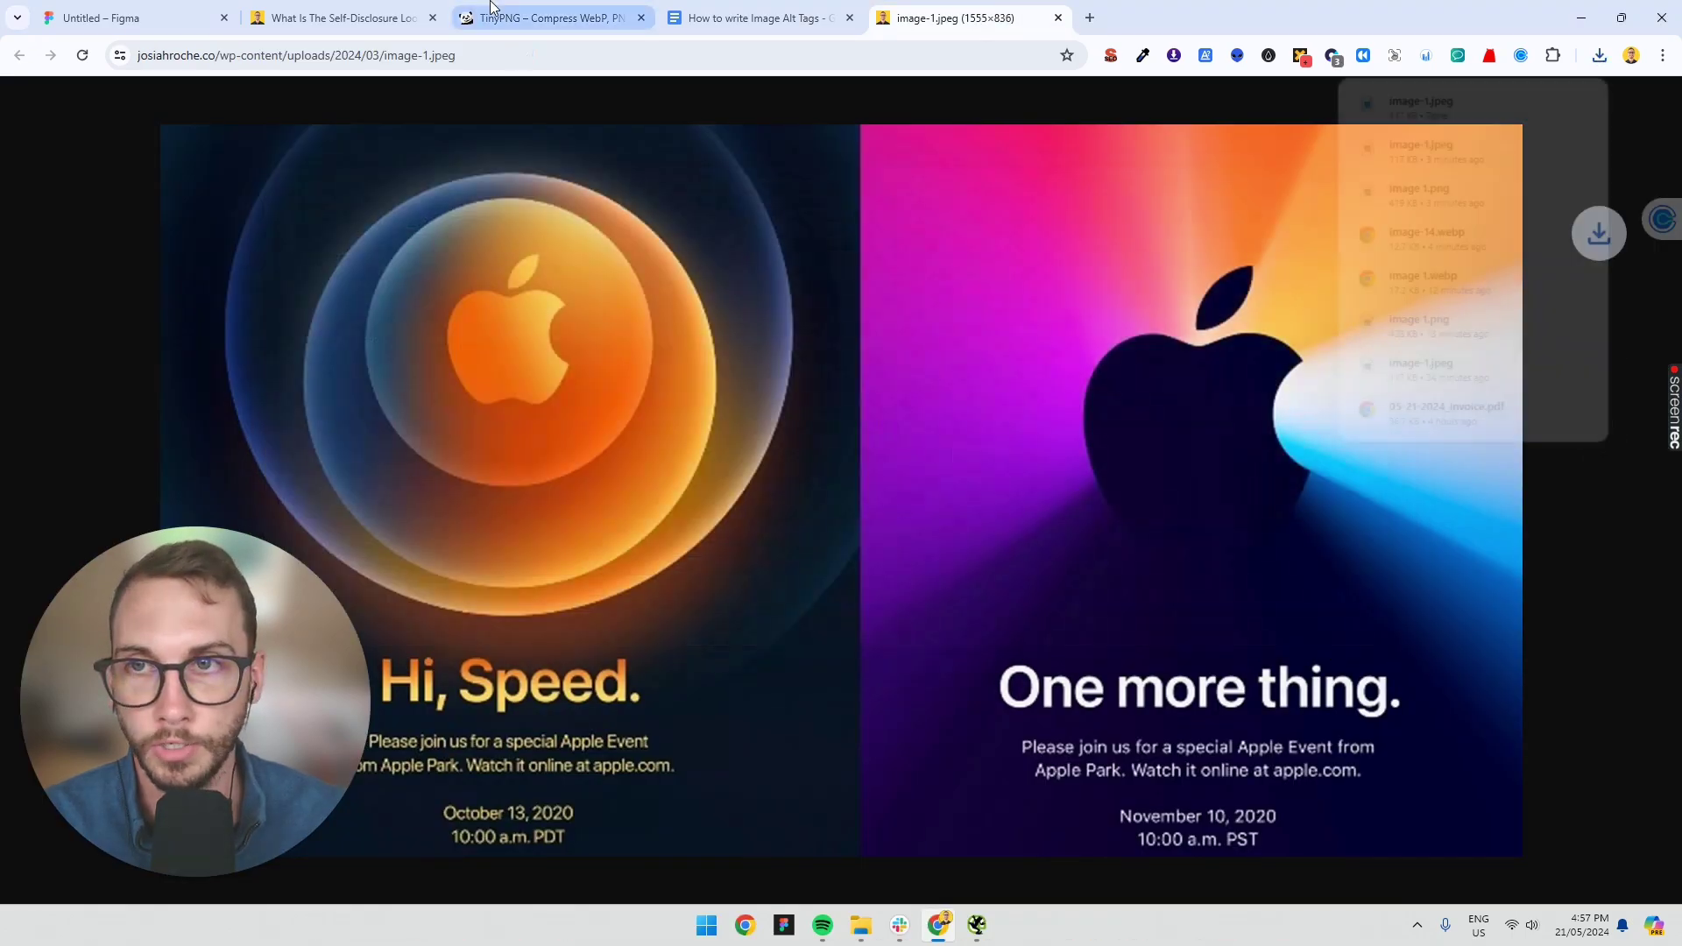
{"action": "left_click", "coordinate": [544, 17]}
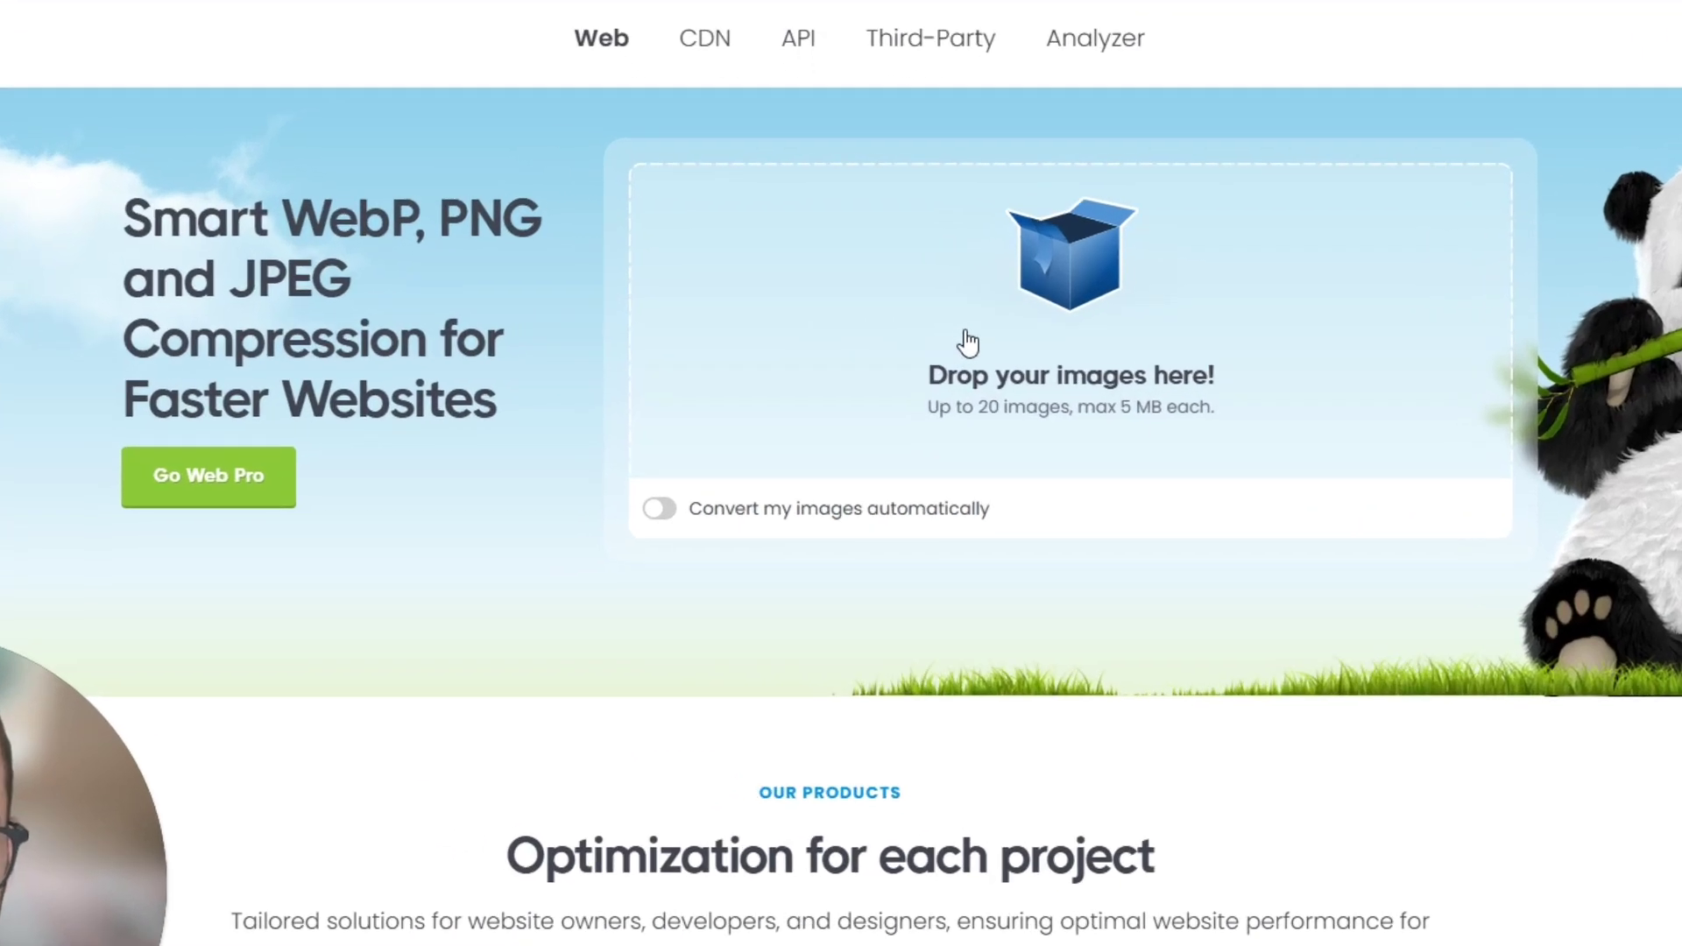
- Turn on TinyPNG's automatic image conversion to WebP
{"action": "left_click", "coordinate": [968, 342]}
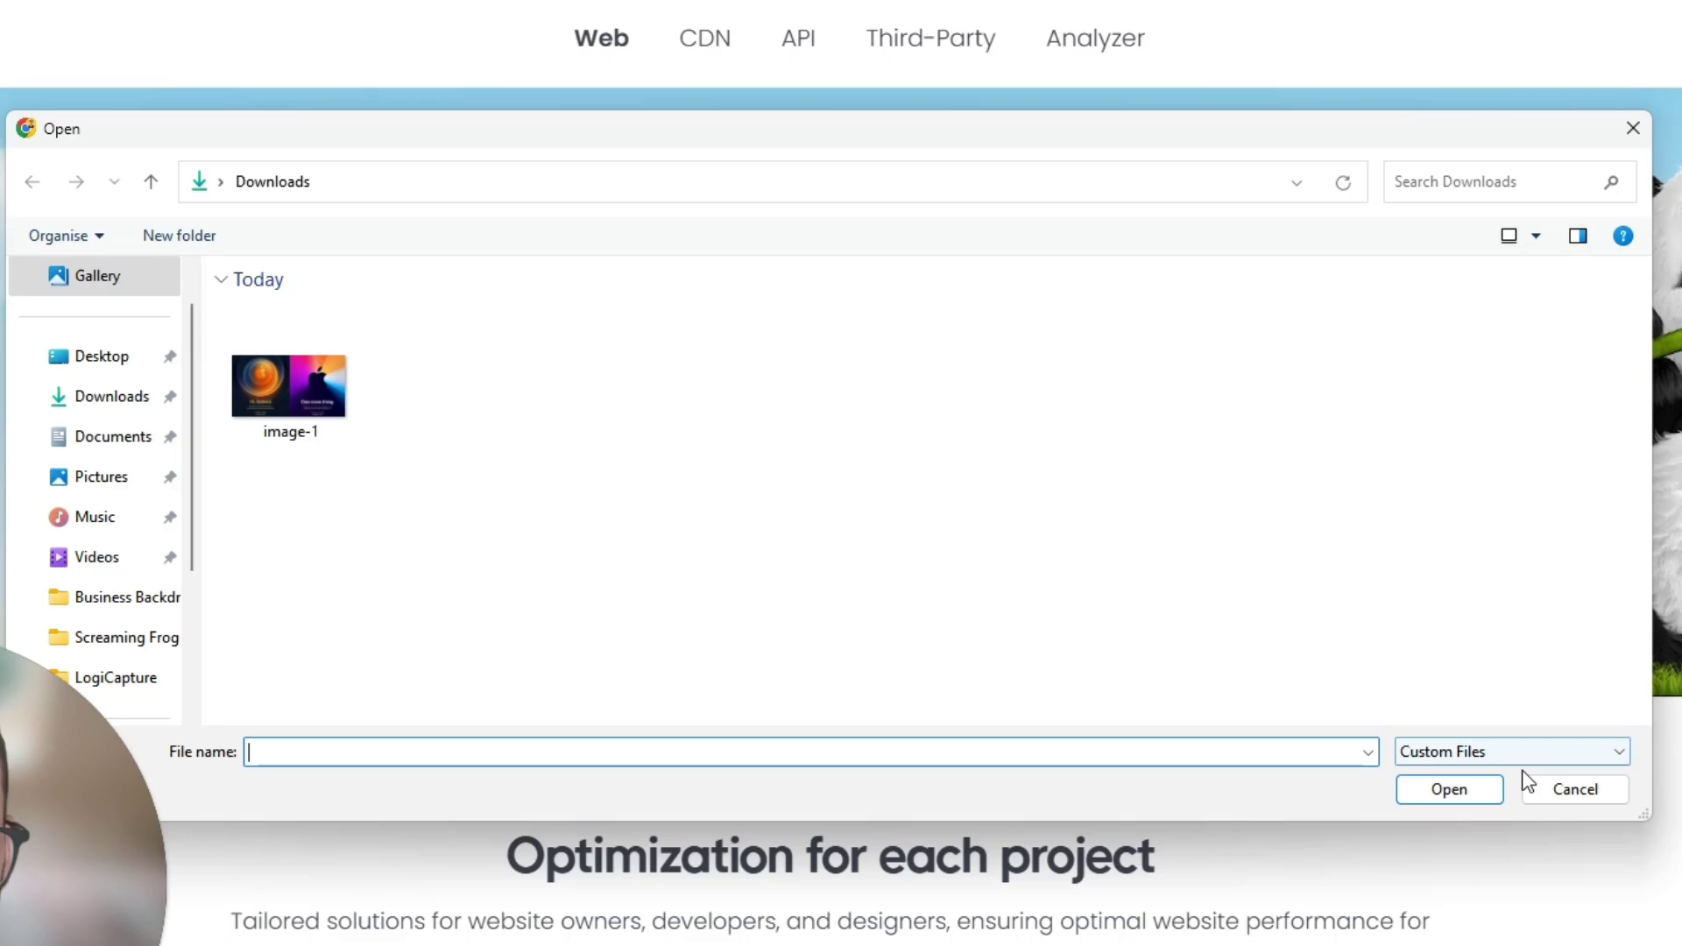
{"action": "left_click", "coordinate": [1532, 786]}
{"action": "left_click", "coordinate": [667, 513]}
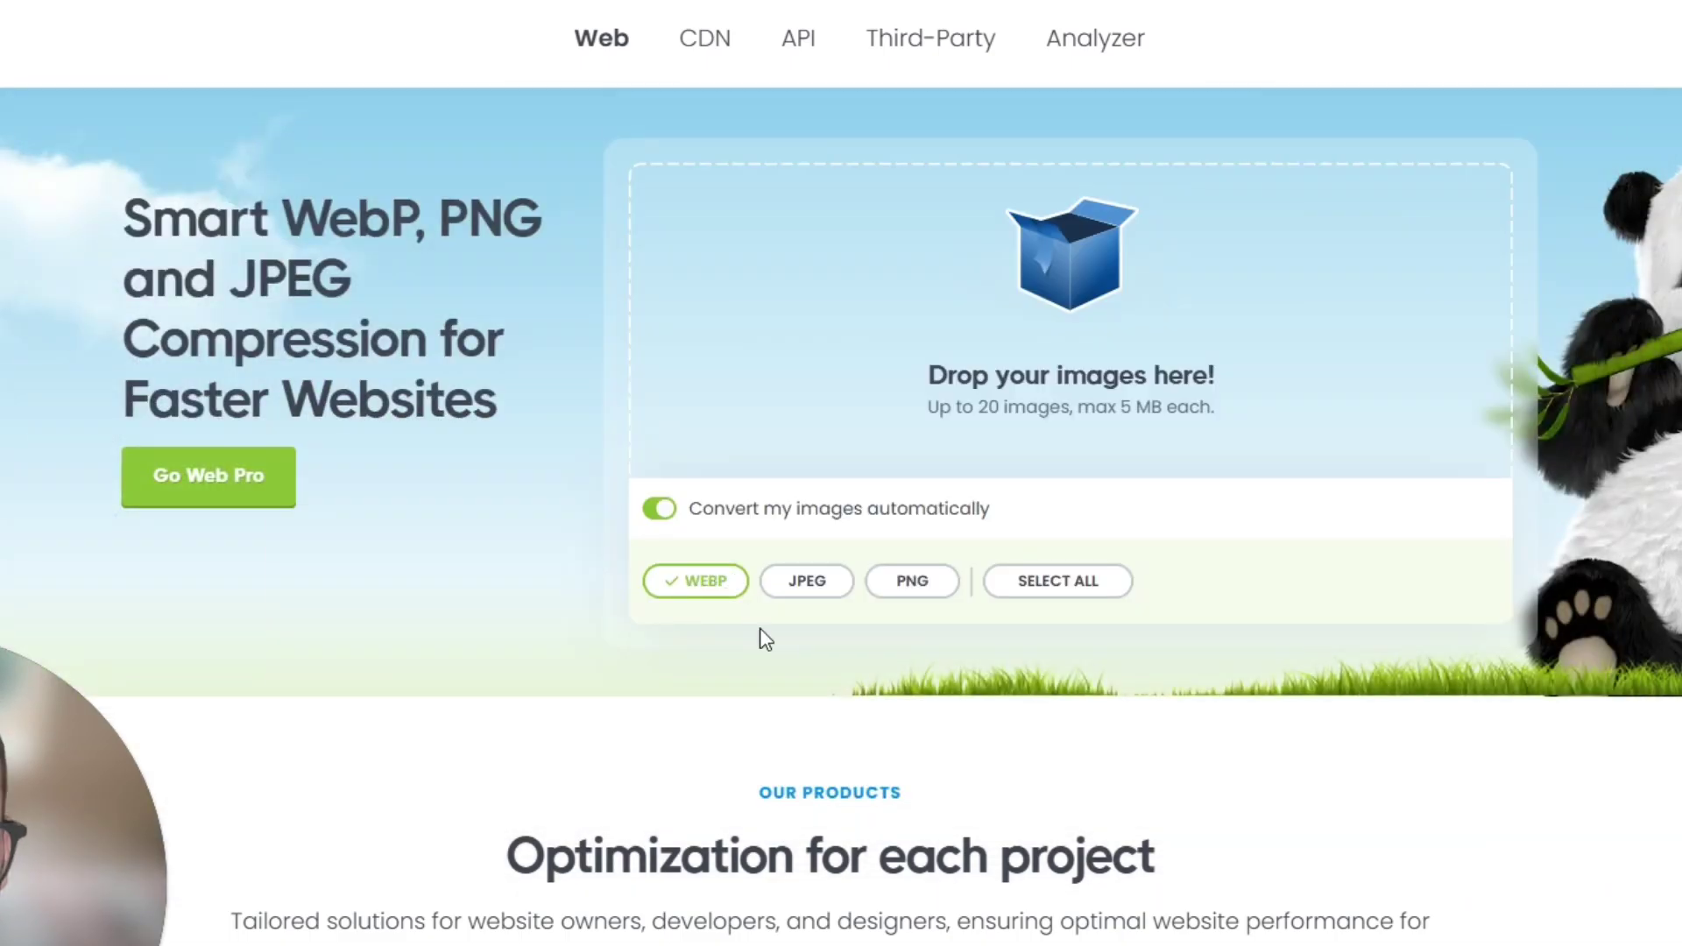
- Upload image-1.jpeg for compression and highlight its original 120 KB size
{"action": "left_click", "coordinate": [916, 377]}
{"action": "double_click", "coordinate": [341, 424]}
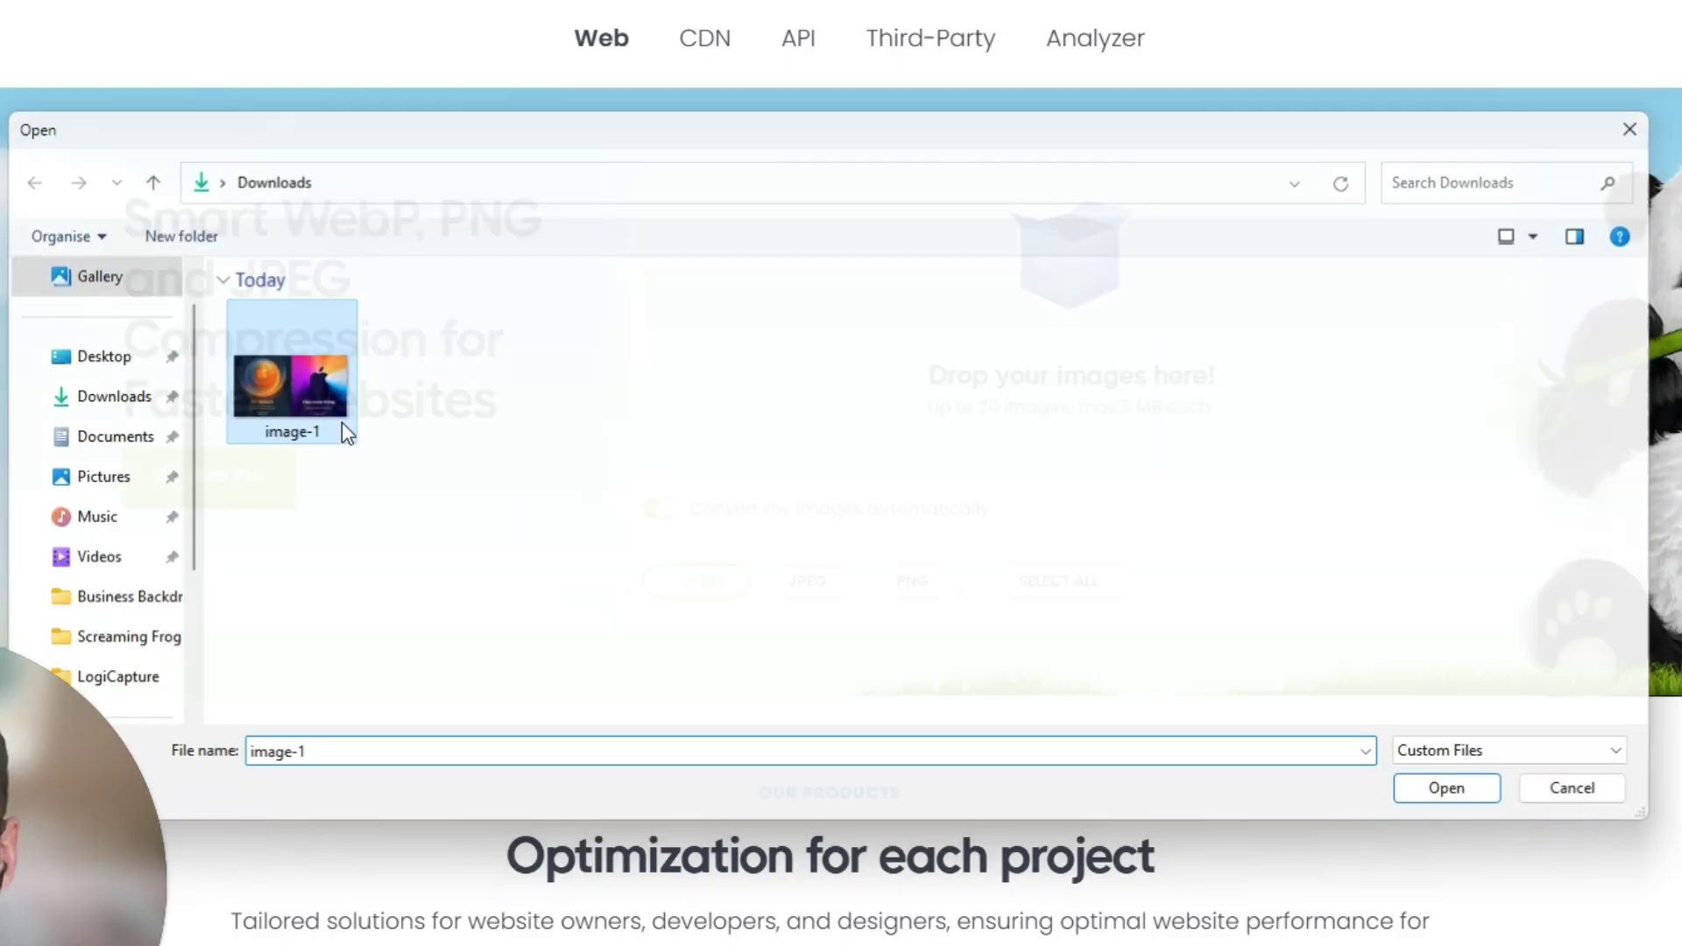
{"action": "scroll", "coordinate": [598, 529], "scroll_direction": "down", "scroll_amount": 4}
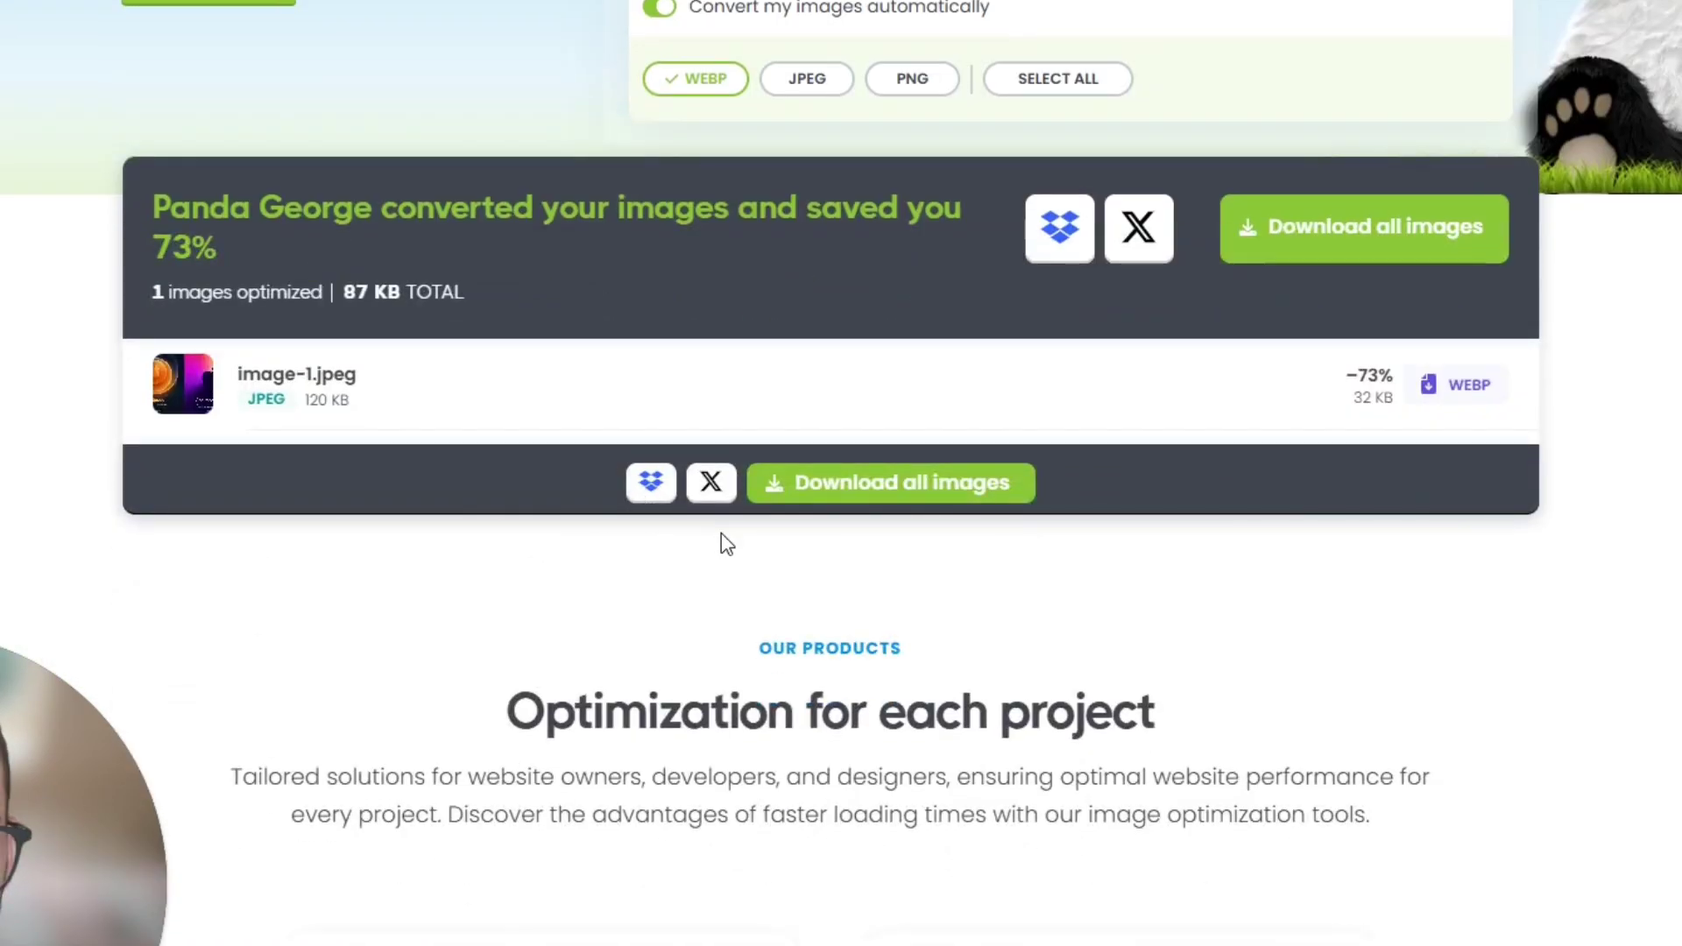
{"action": "scroll", "coordinate": [722, 542], "scroll_direction": "up", "scroll_amount": 1}
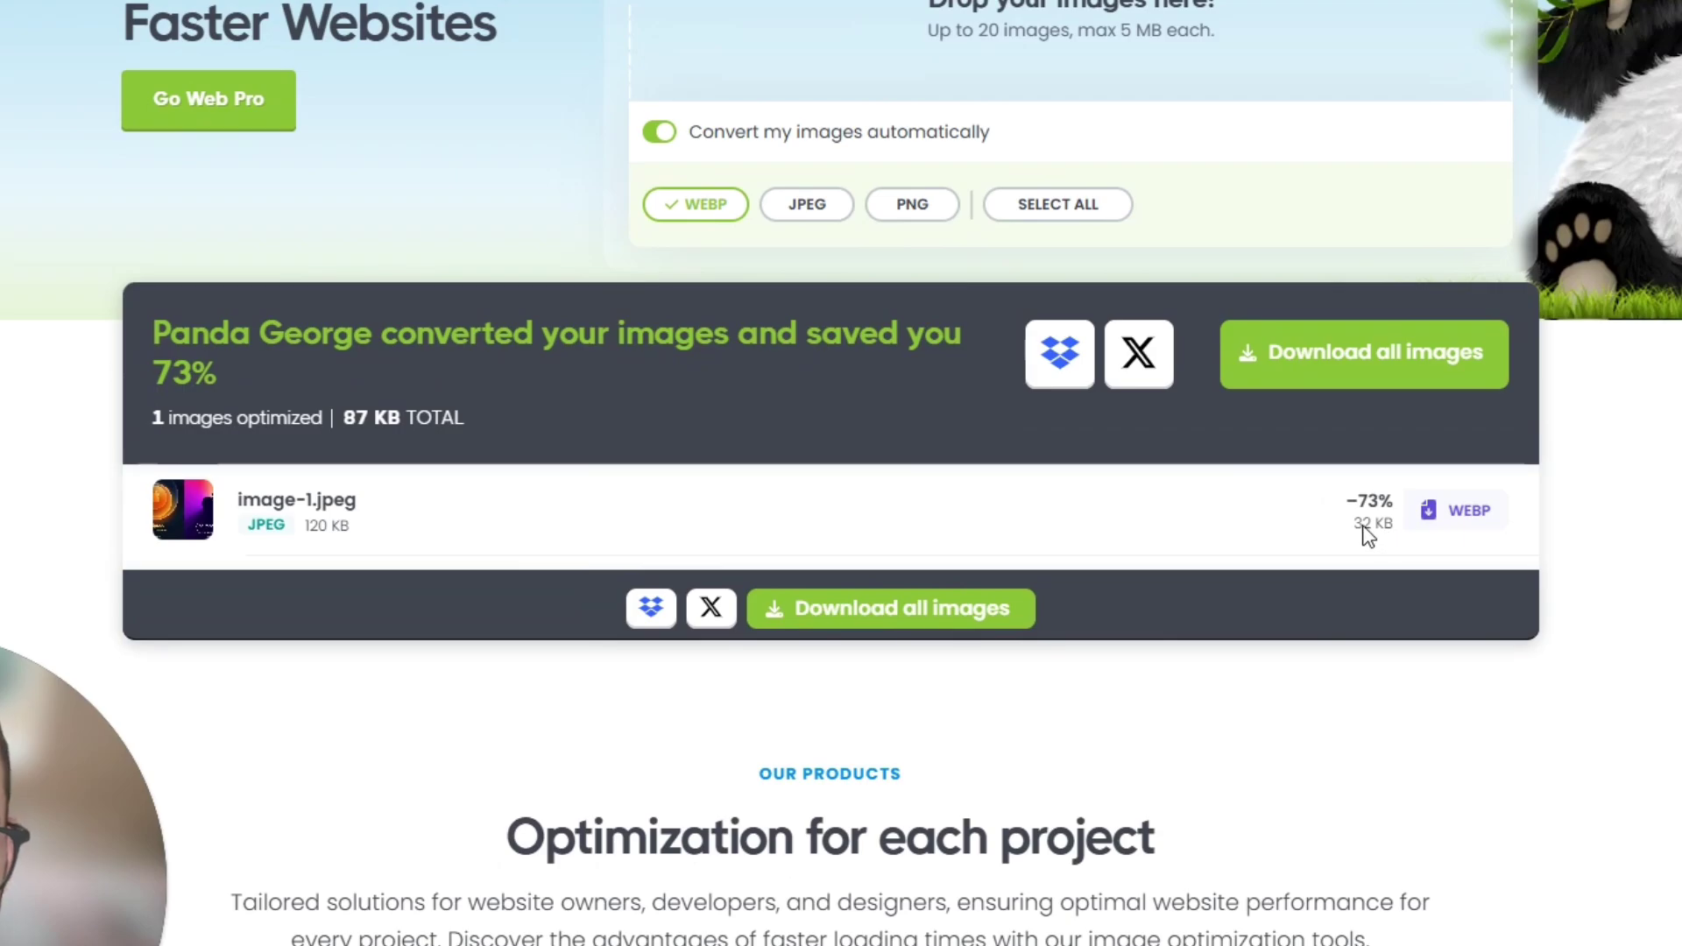
{"action": "left_click_drag", "start_coordinate": [351, 526], "coordinate": [312, 539]}
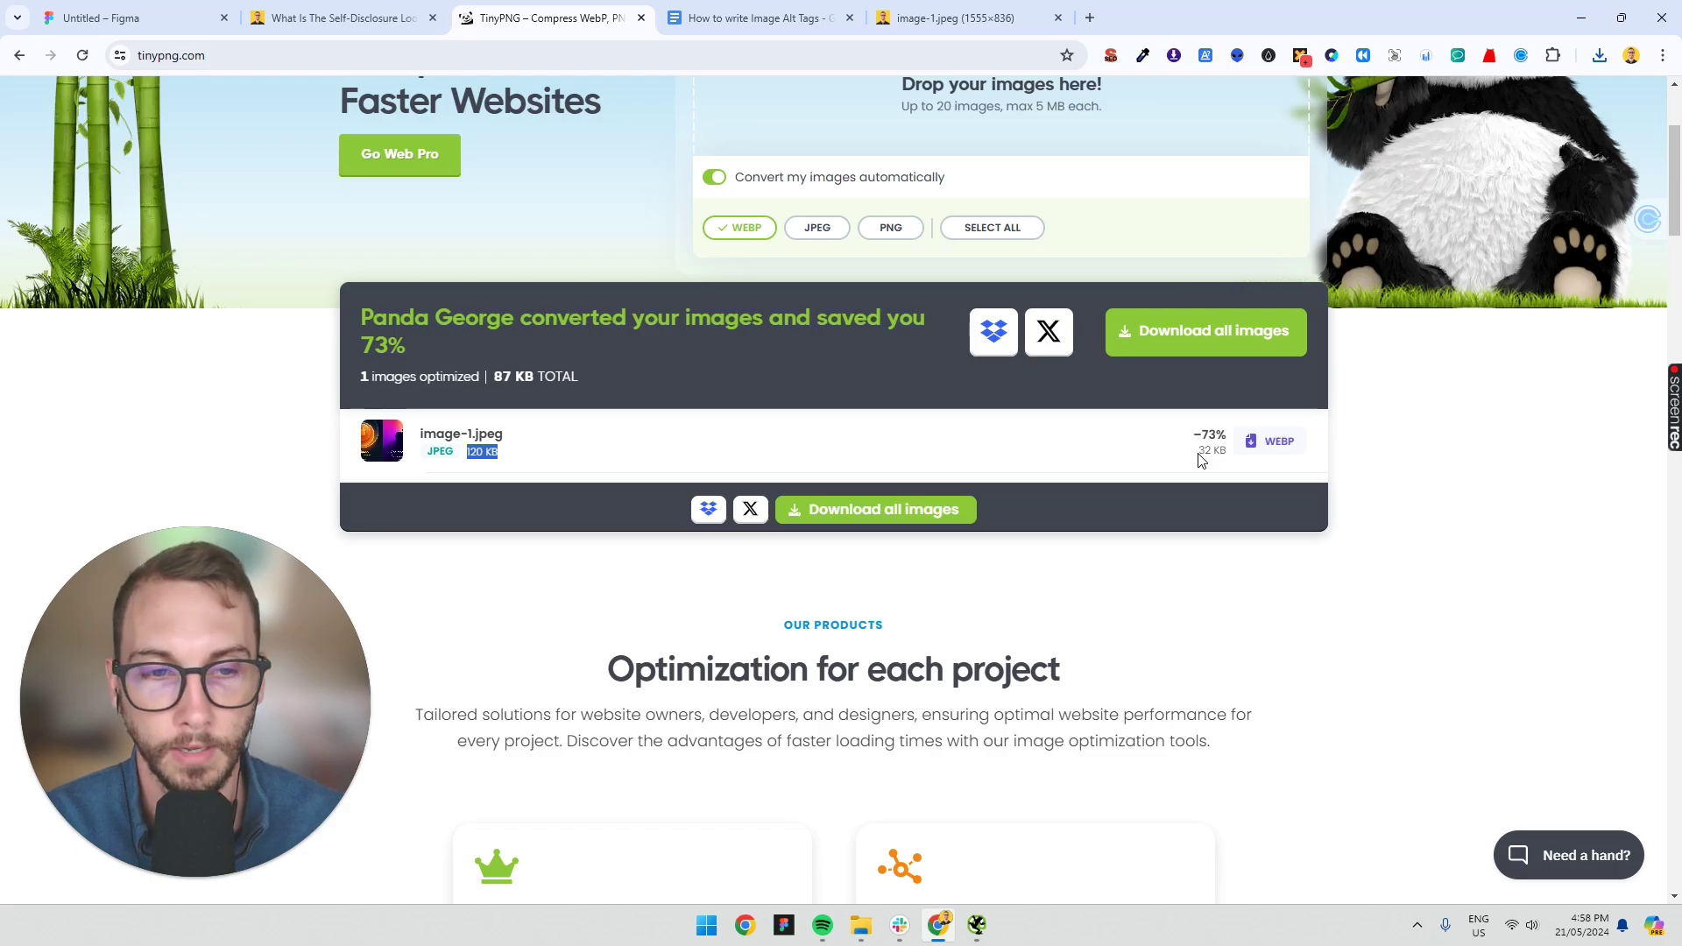
{"action": "scroll", "coordinate": [1196, 459], "scroll_direction": "up", "scroll_amount": 1}
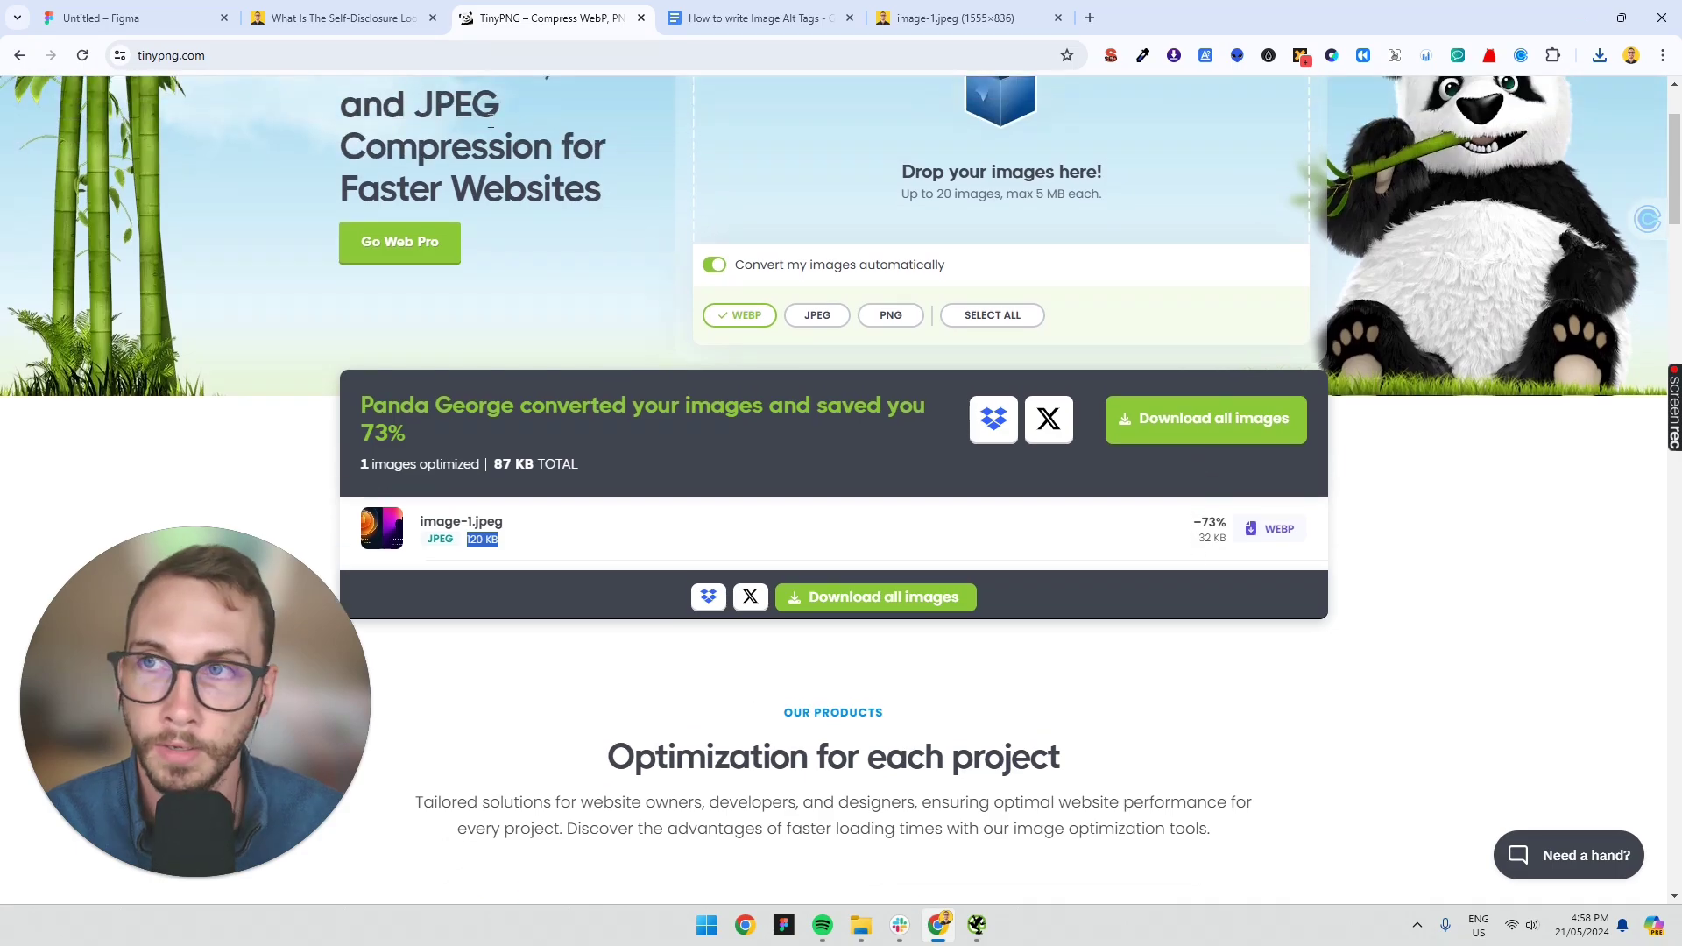
- Scale the Apple event layer to 987 × 530 and export it as a 482 KB PNG
{"action": "left_click", "coordinate": [116, 13]}
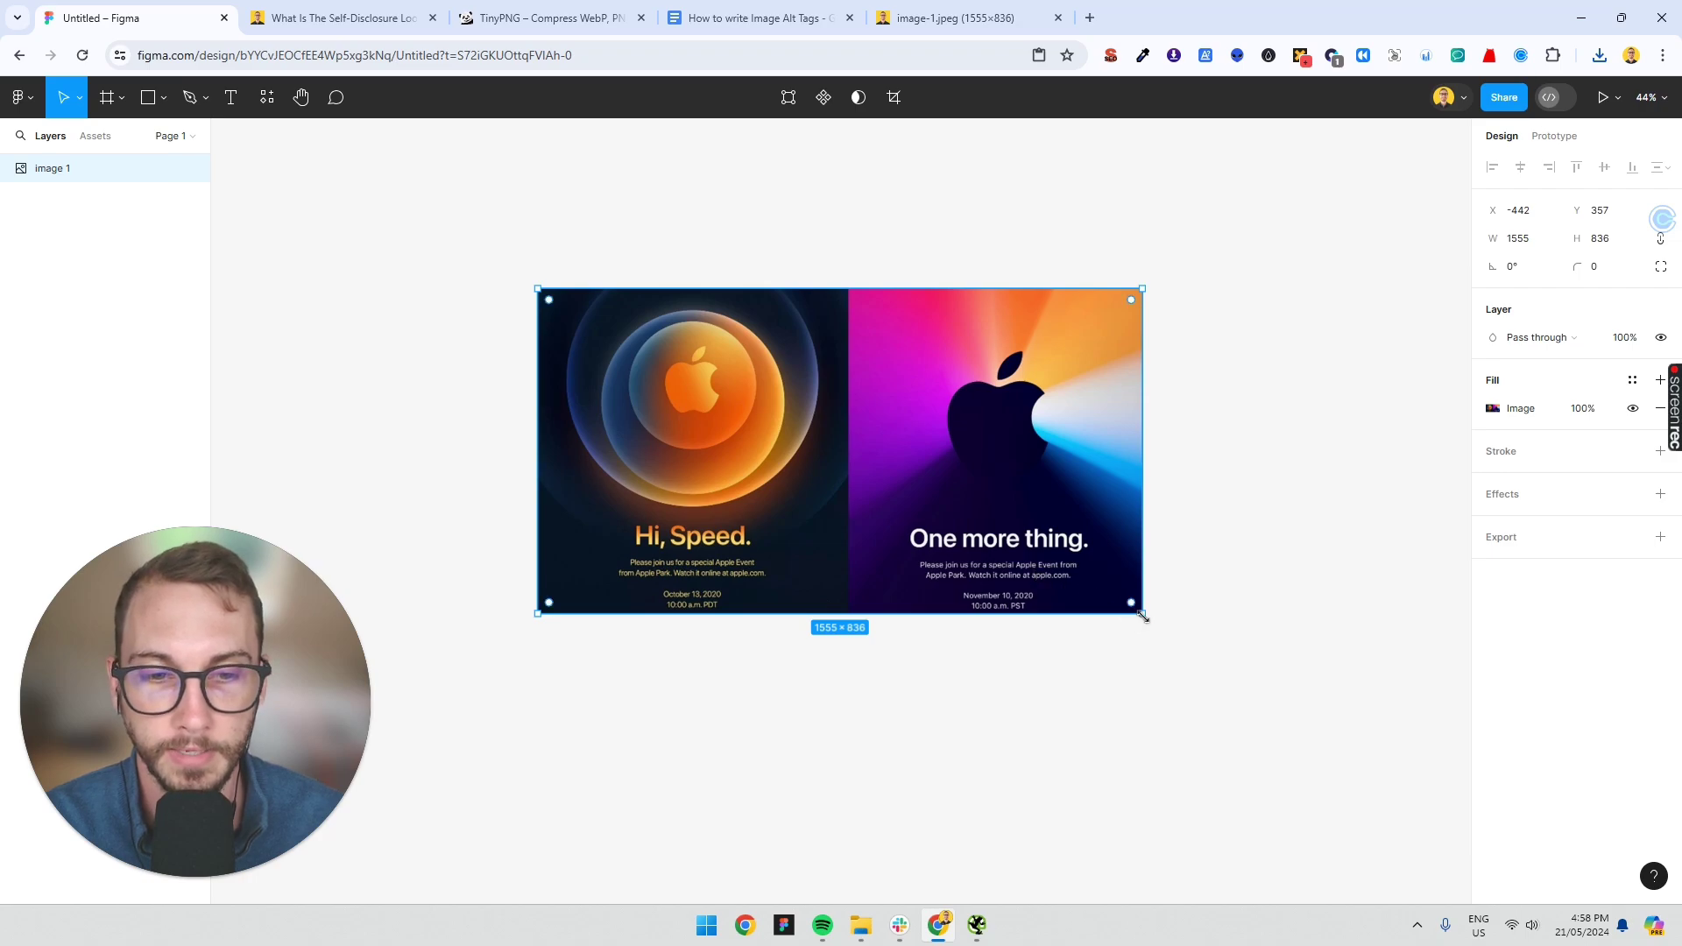
{"action": "left_click_drag", "start_coordinate": [1143, 615], "coordinate": [995, 535]}
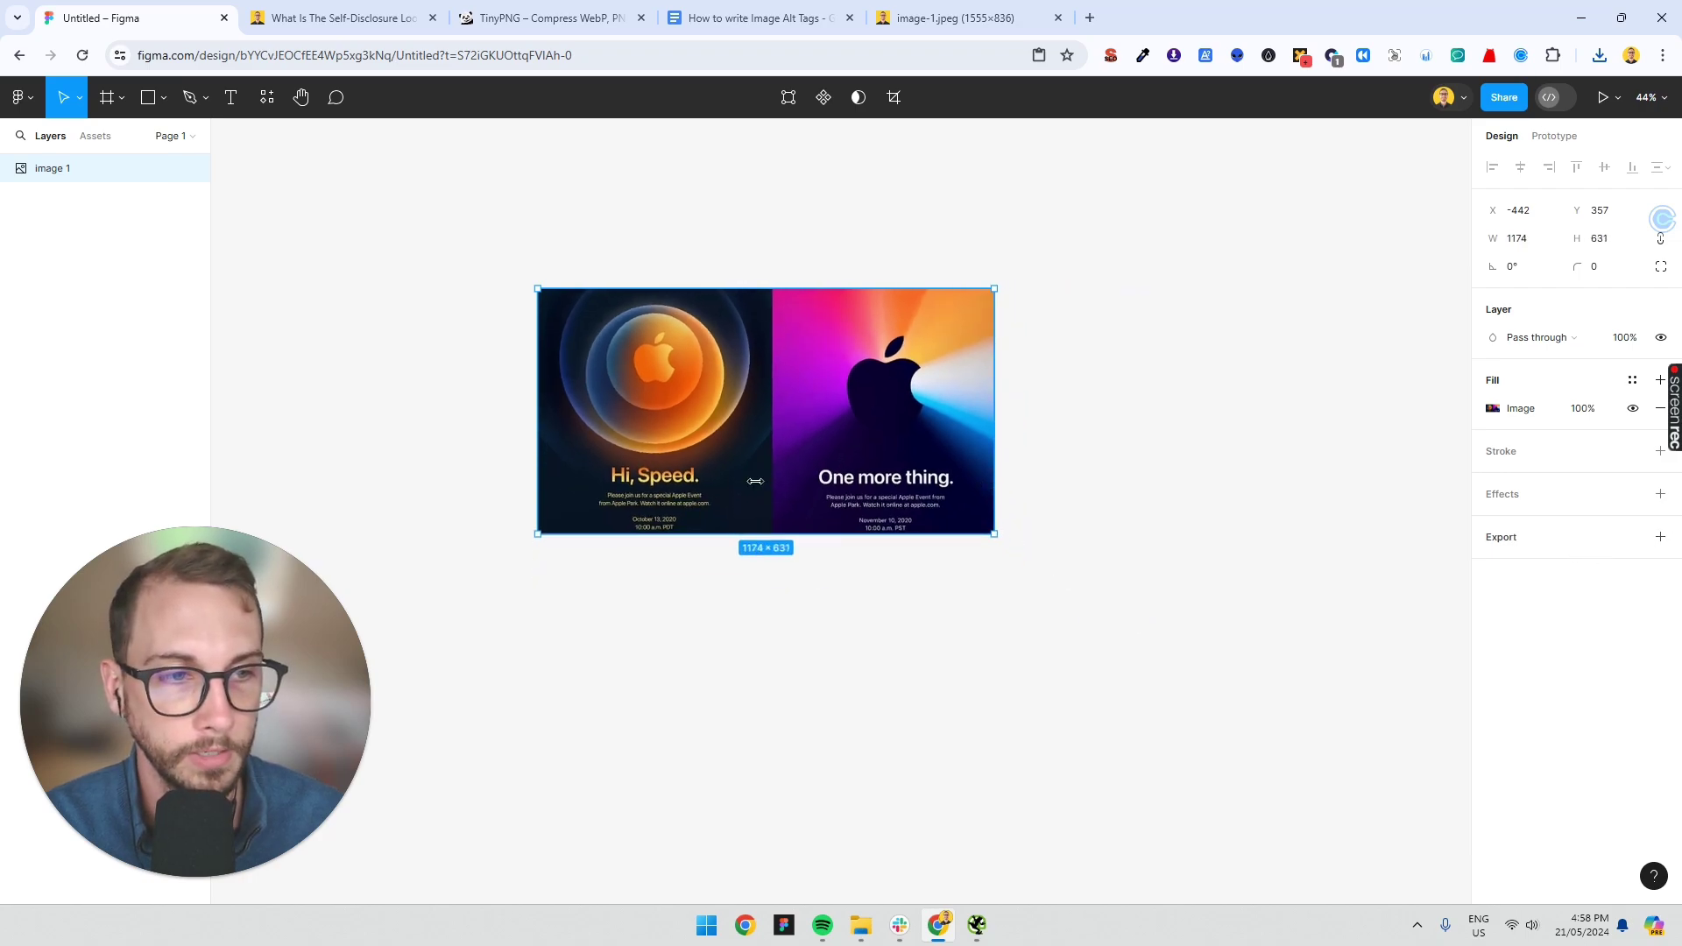
{"action": "mouse_move", "coordinate": [995, 533]}
{"action": "left_click_drag", "start_coordinate": [933, 480], "coordinate": [923, 495]}
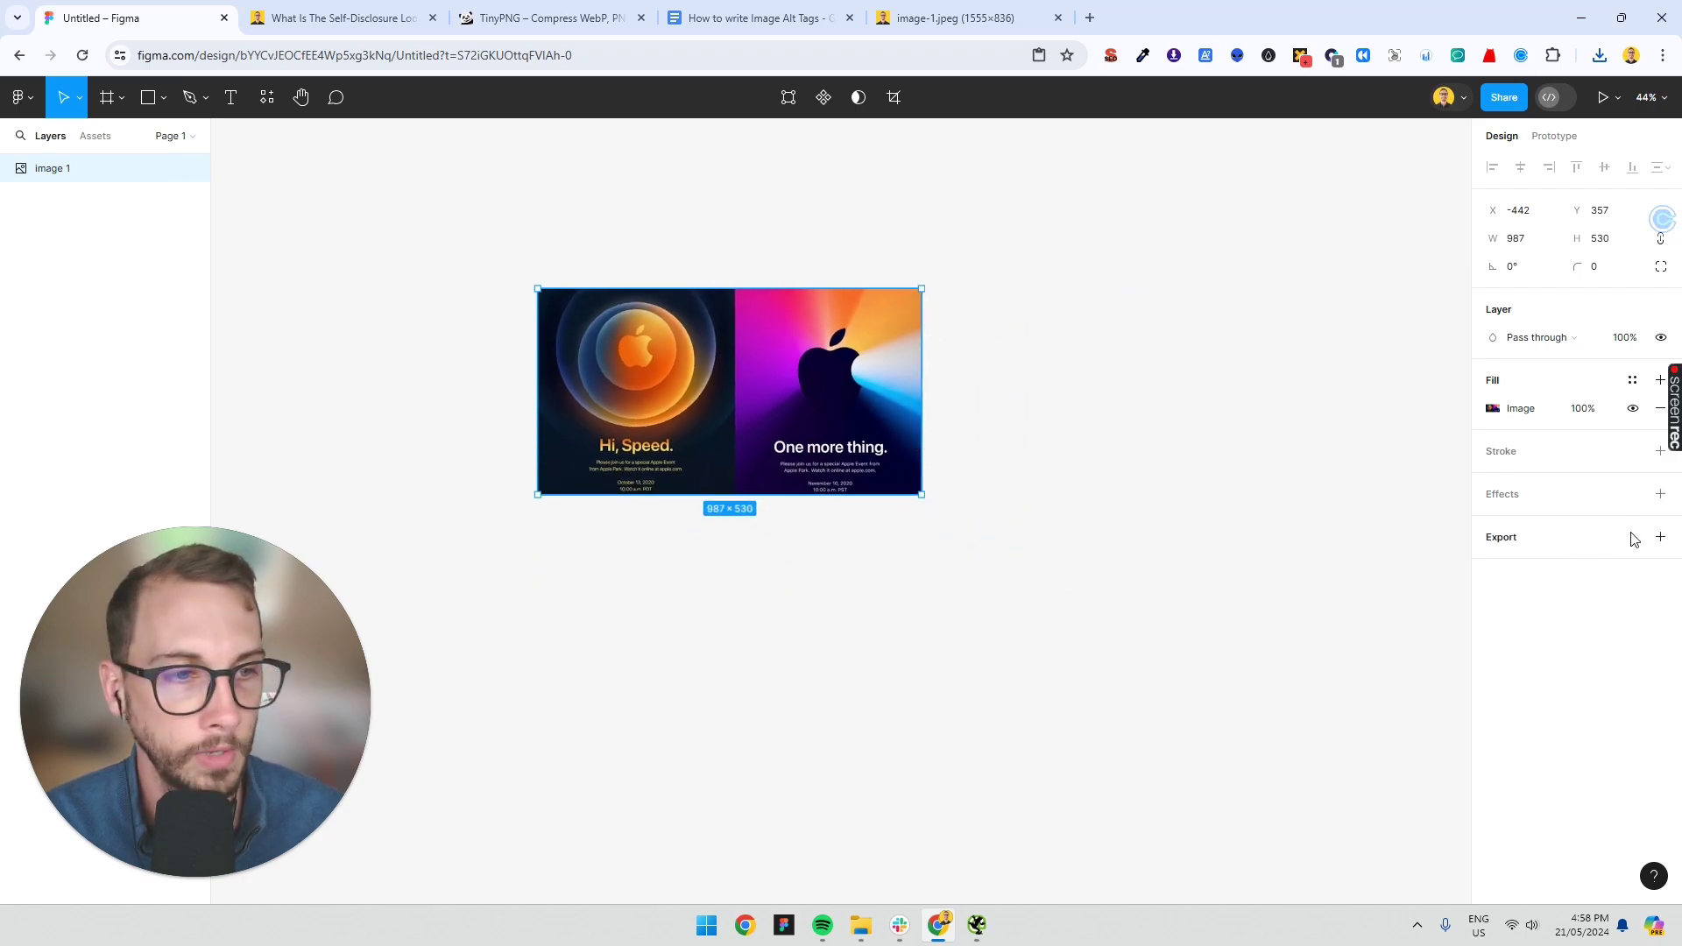
{"action": "left_click", "coordinate": [1659, 537]}
{"action": "left_click", "coordinate": [1603, 601]}
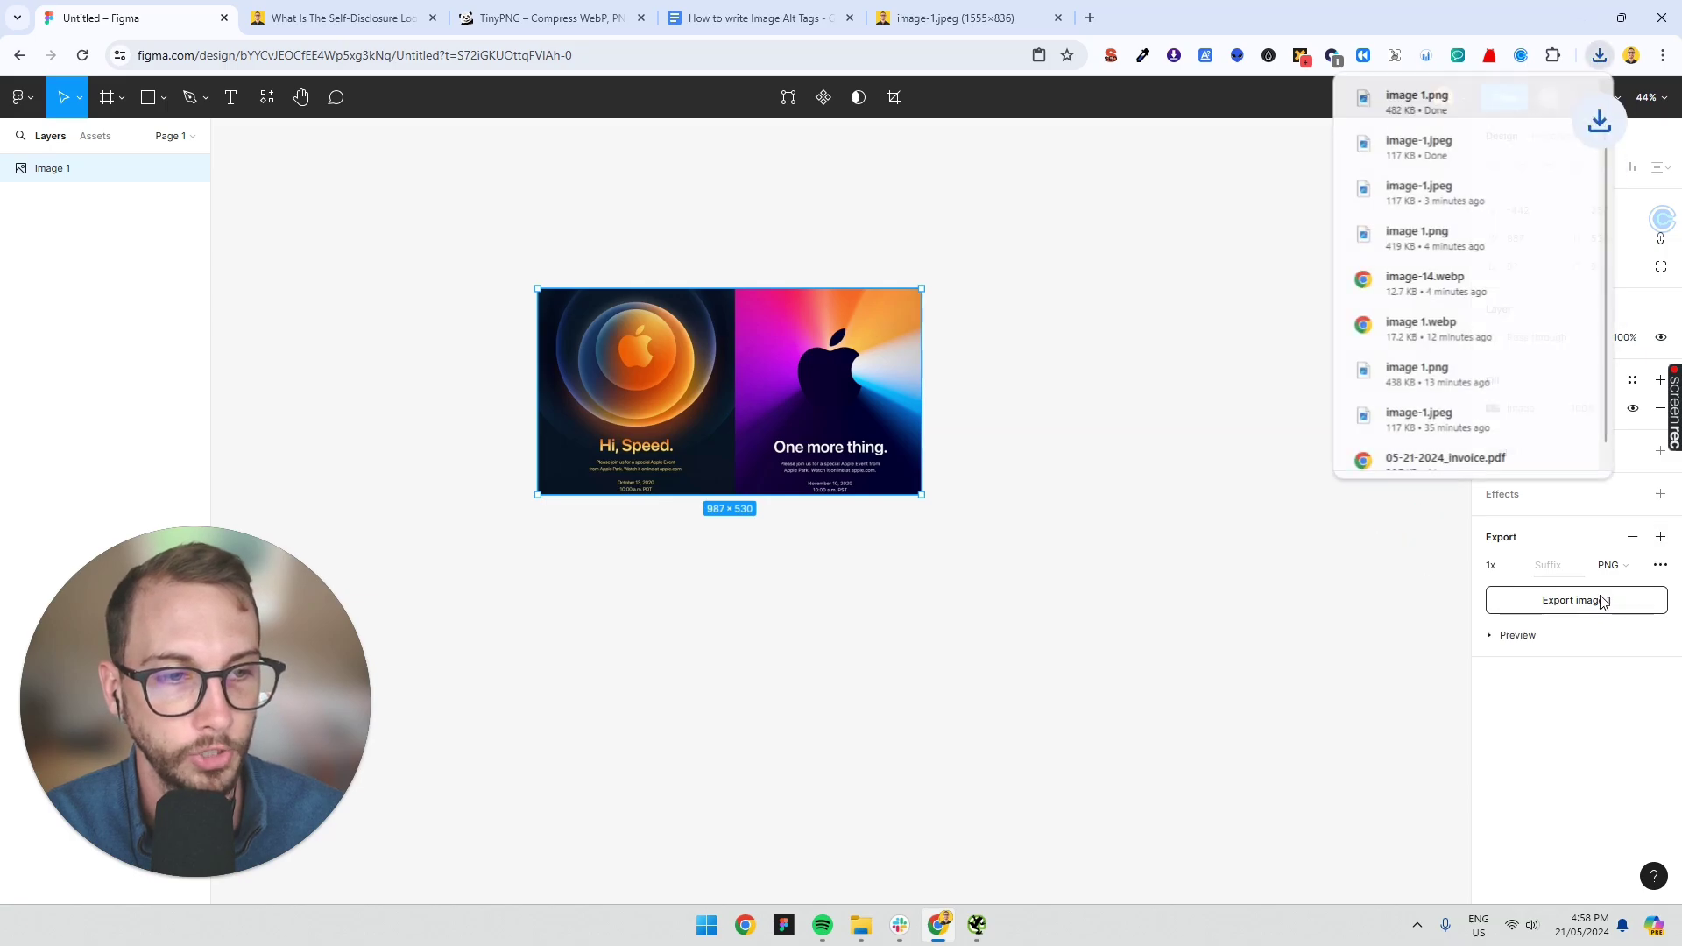
- Upload the exported 'image 1' PNG to TinyPNG, yielding a 19 KB WebP (-96%)
{"action": "left_click", "coordinate": [668, 198]}
{"action": "key", "text": "ctrl+3"}
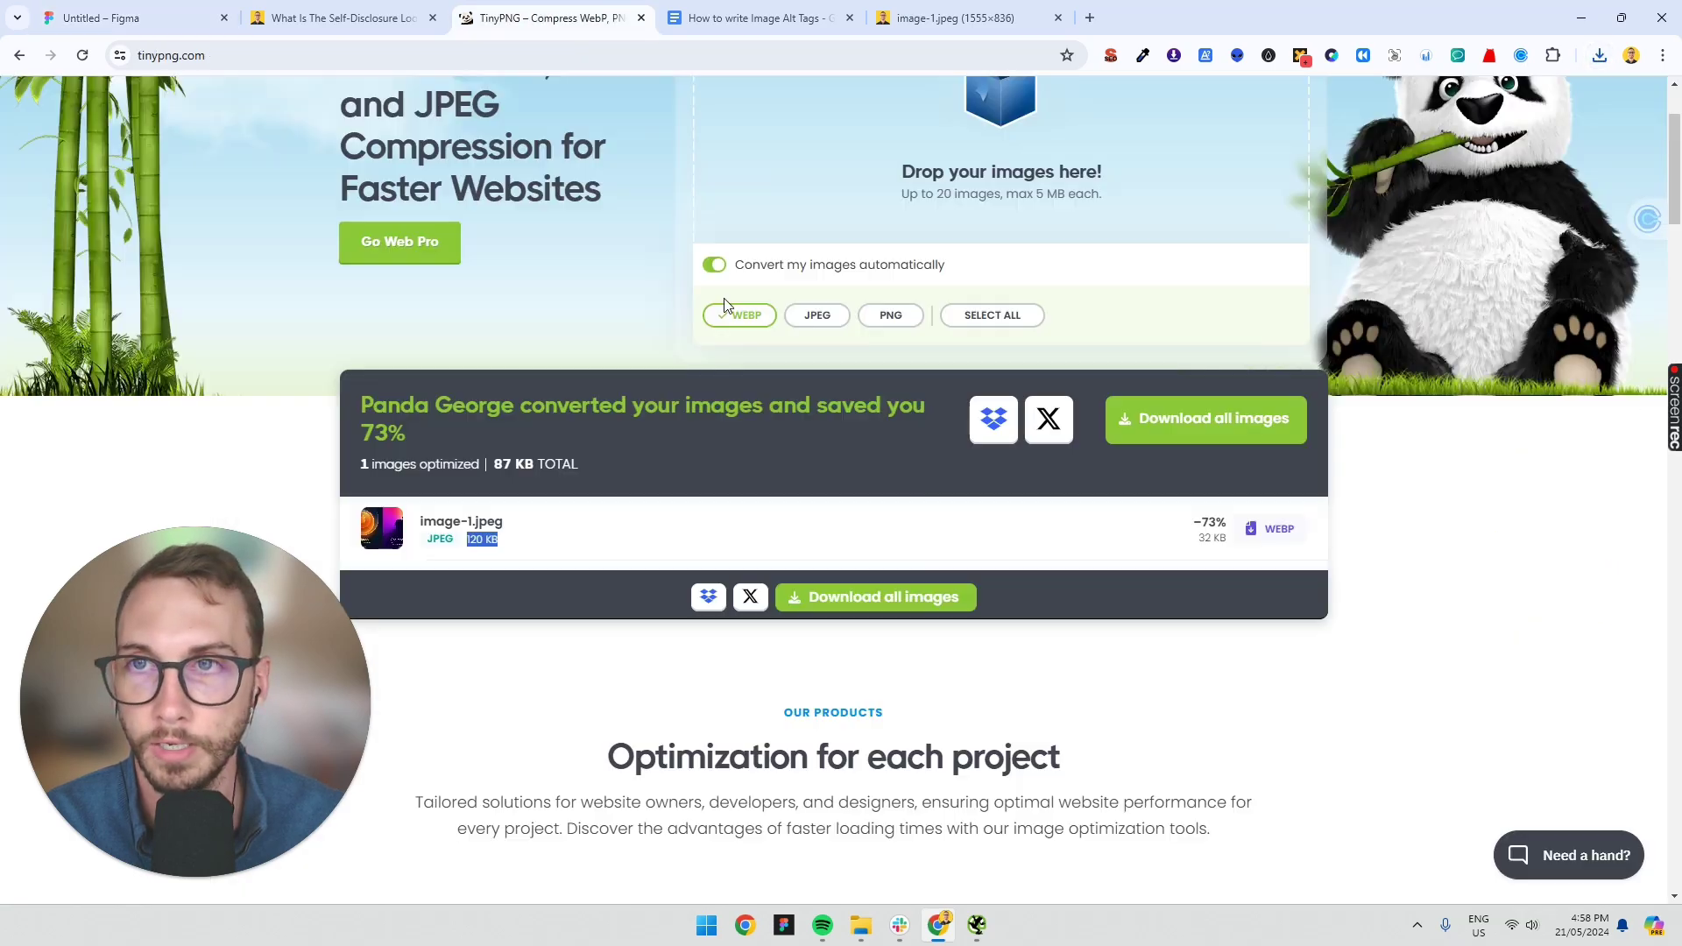
{"action": "scroll", "coordinate": [1010, 367], "scroll_direction": "up", "scroll_amount": 3}
{"action": "left_click", "coordinate": [883, 263]}
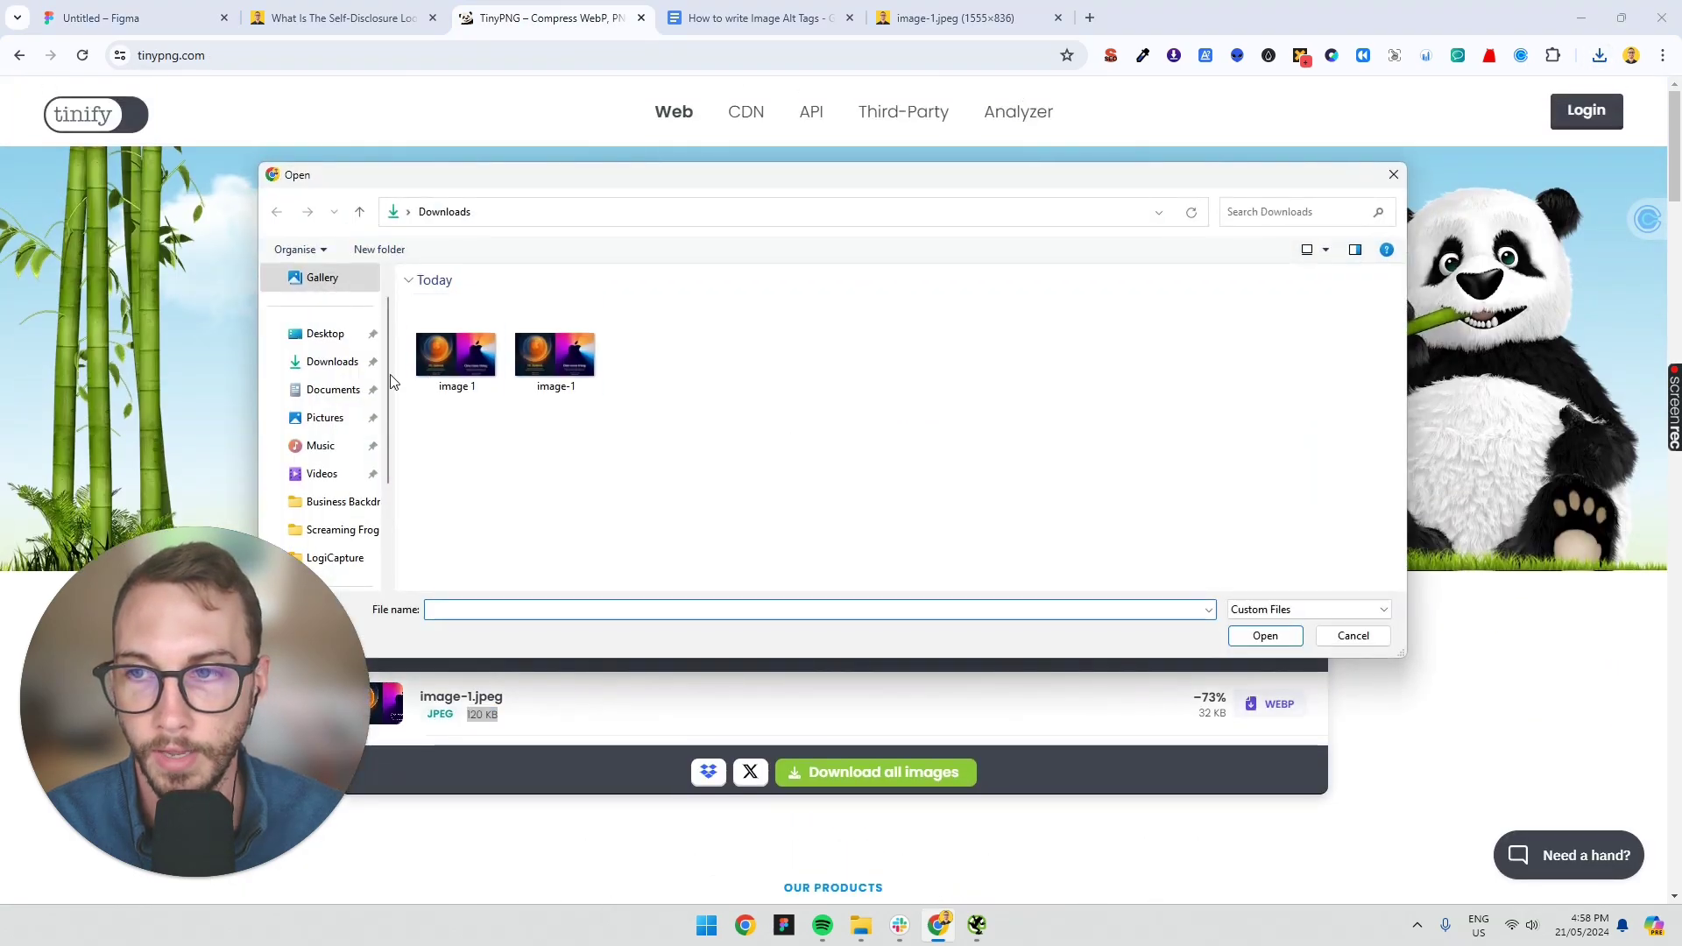
{"action": "left_click", "coordinate": [449, 352]}
{"action": "double_click", "coordinate": [450, 352]}
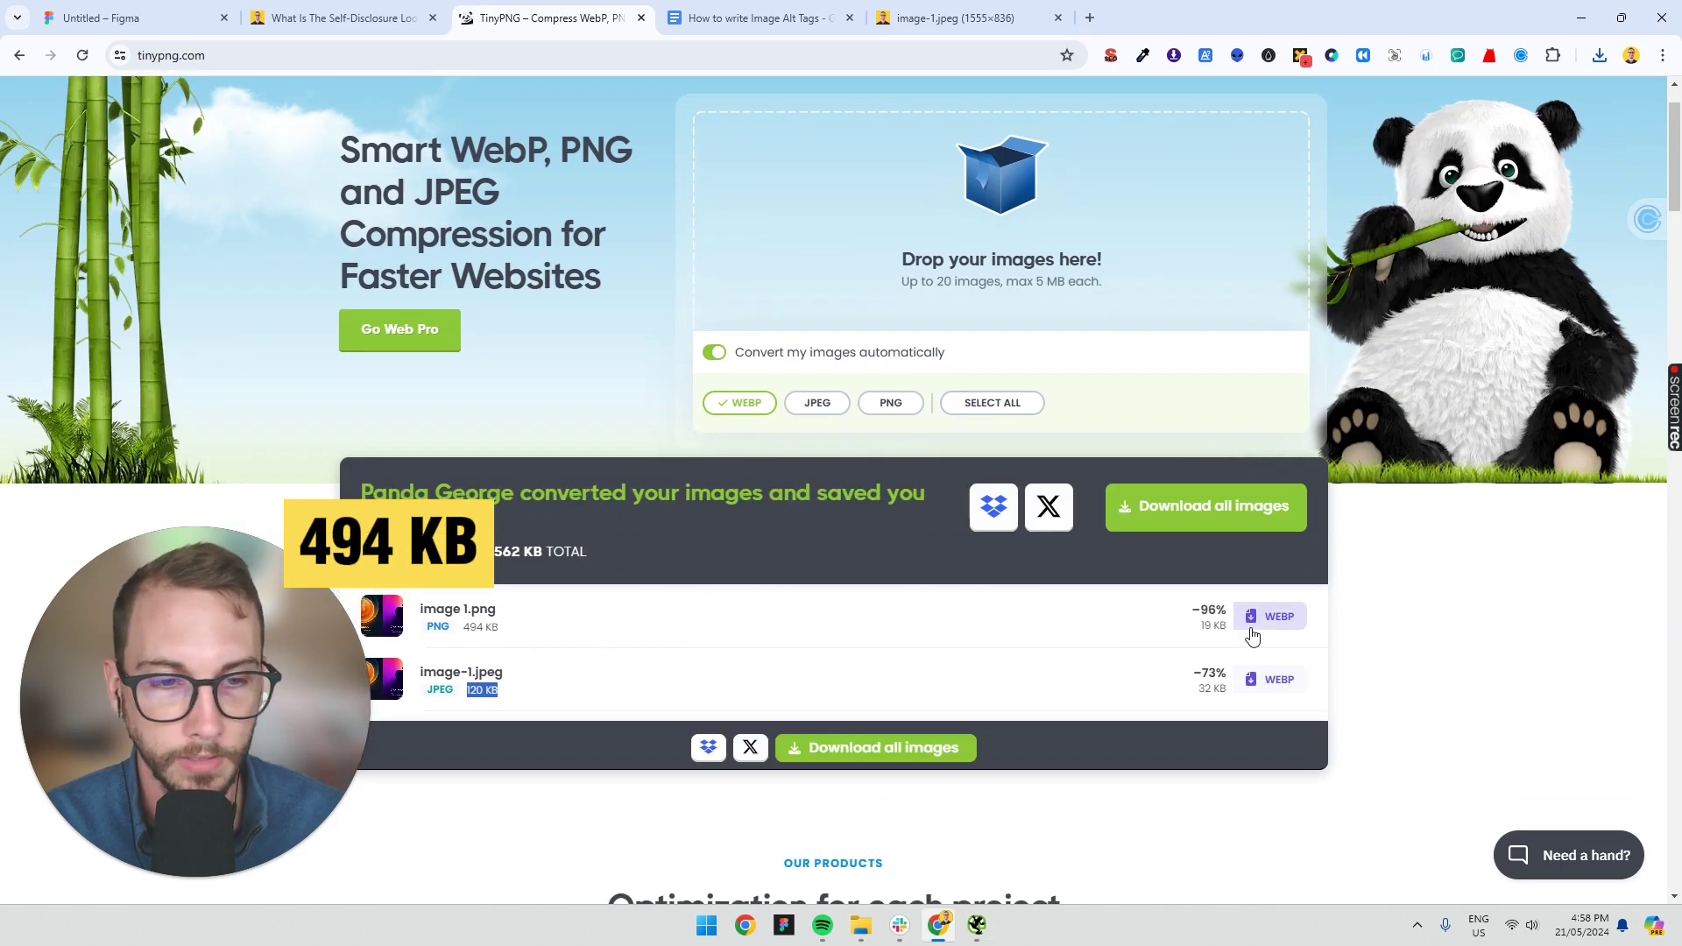
{"action": "scroll", "coordinate": [1166, 564], "scroll_direction": "down", "scroll_amount": 1}
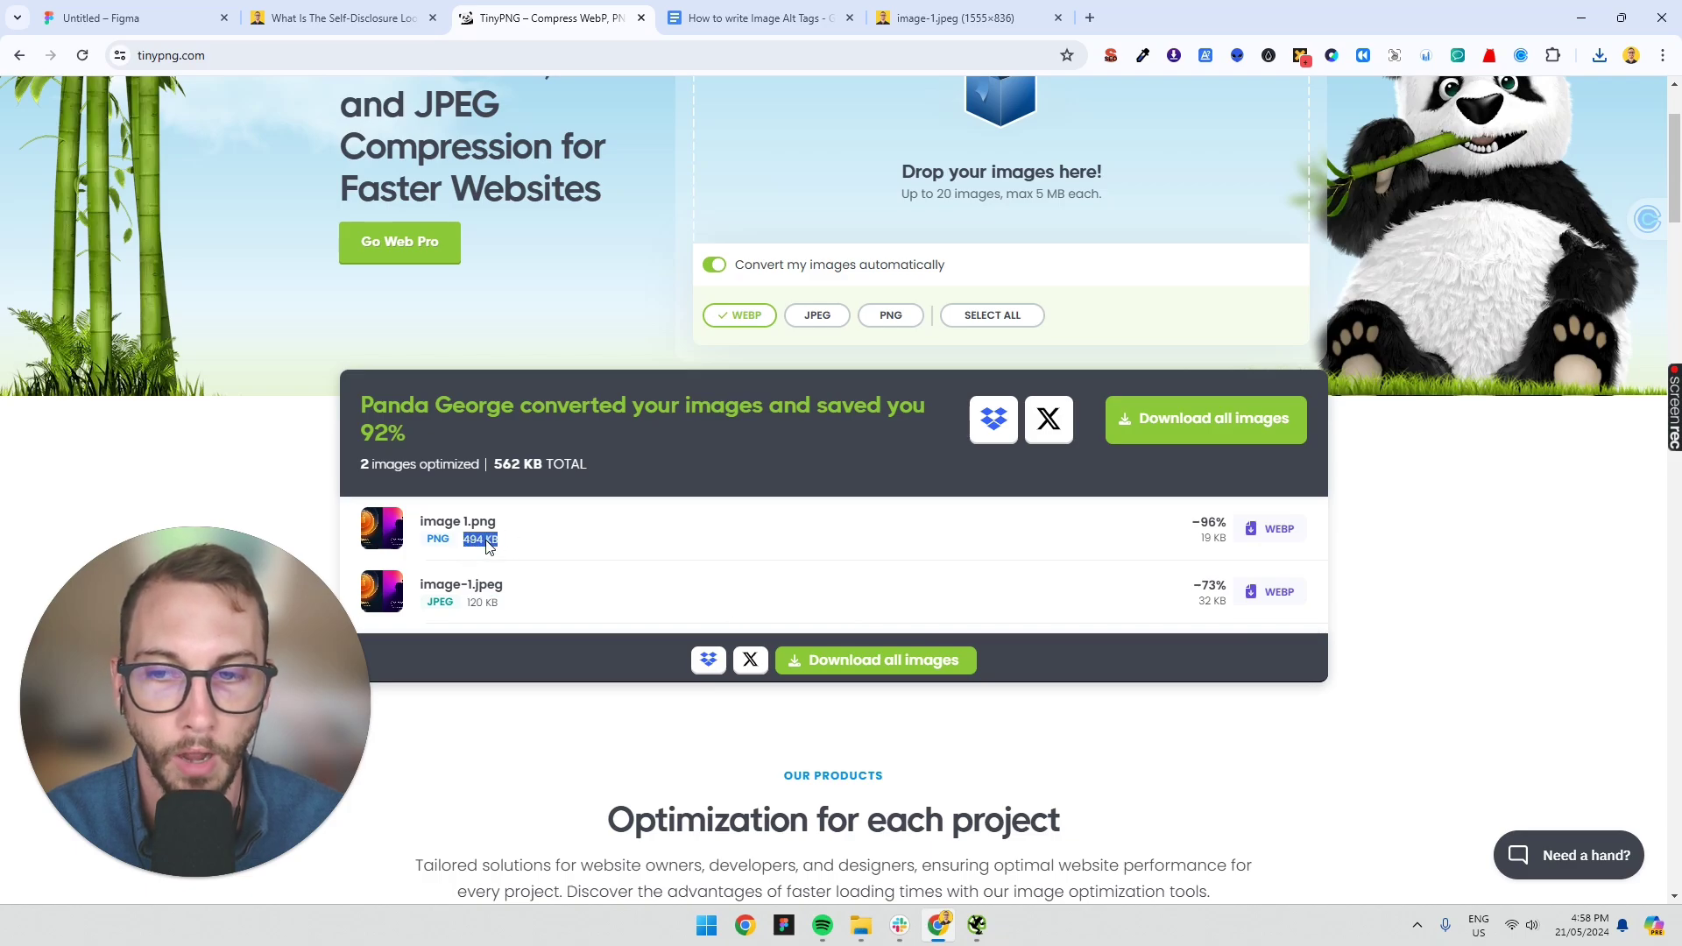
{"action": "scroll", "coordinate": [549, 532], "scroll_direction": "up", "scroll_amount": 2}
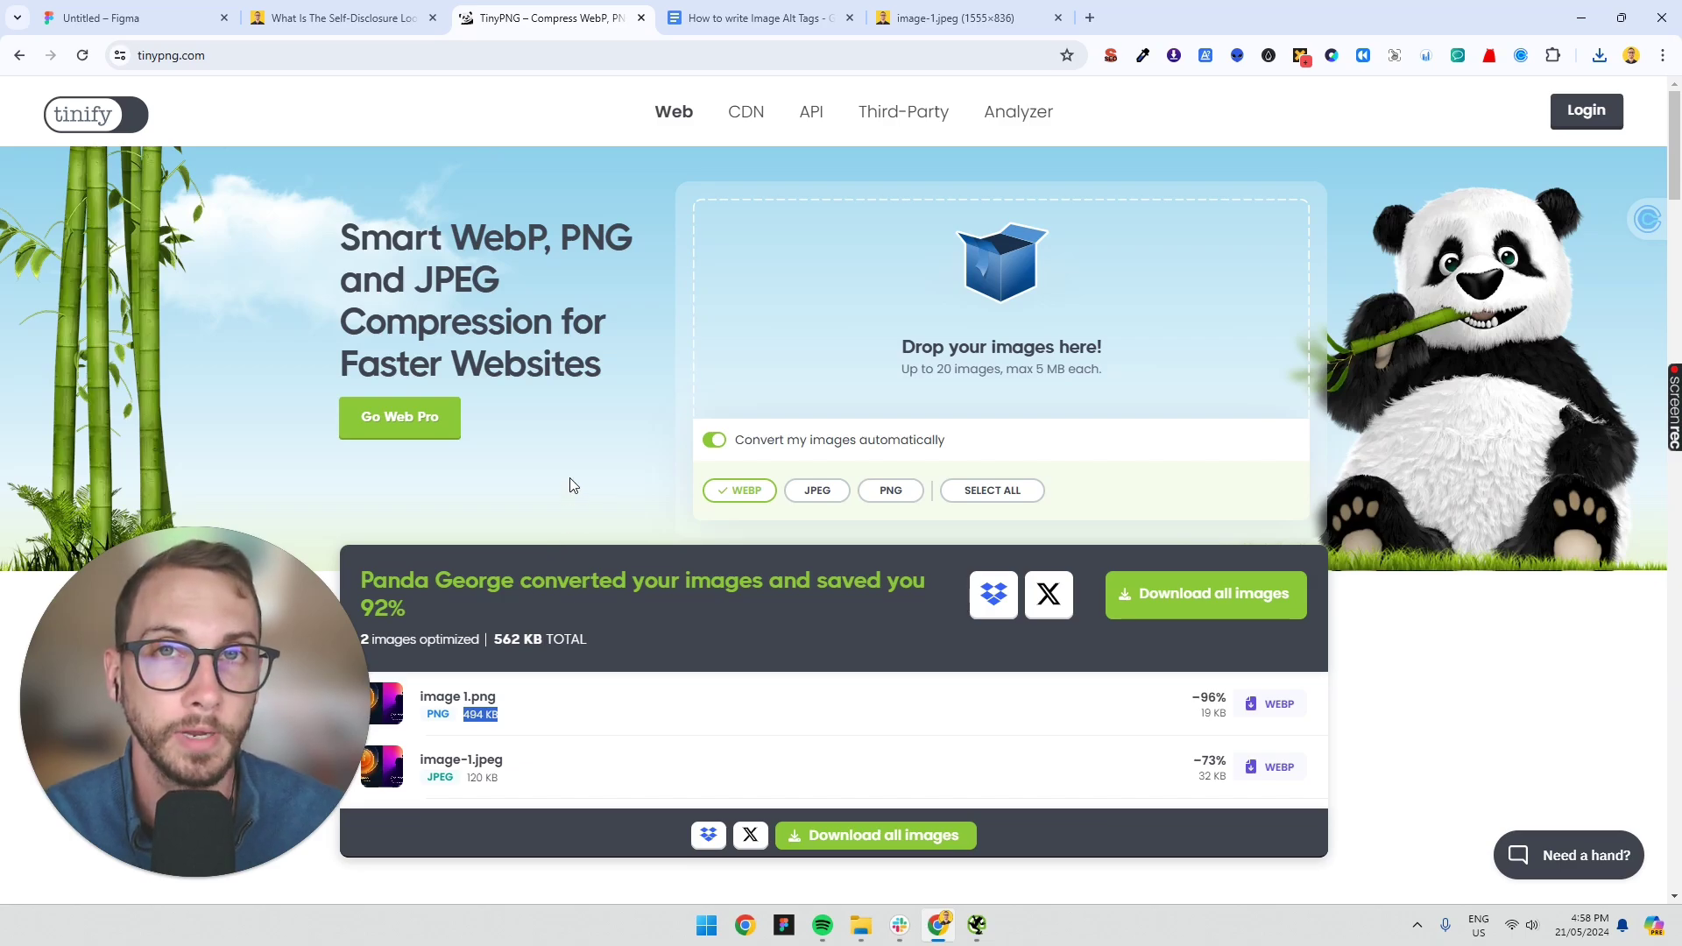
- Review the alt-tag prompt paragraphs targeting 'Conversion rate optimisation consultant'
{"action": "left_click", "coordinate": [763, 17]}
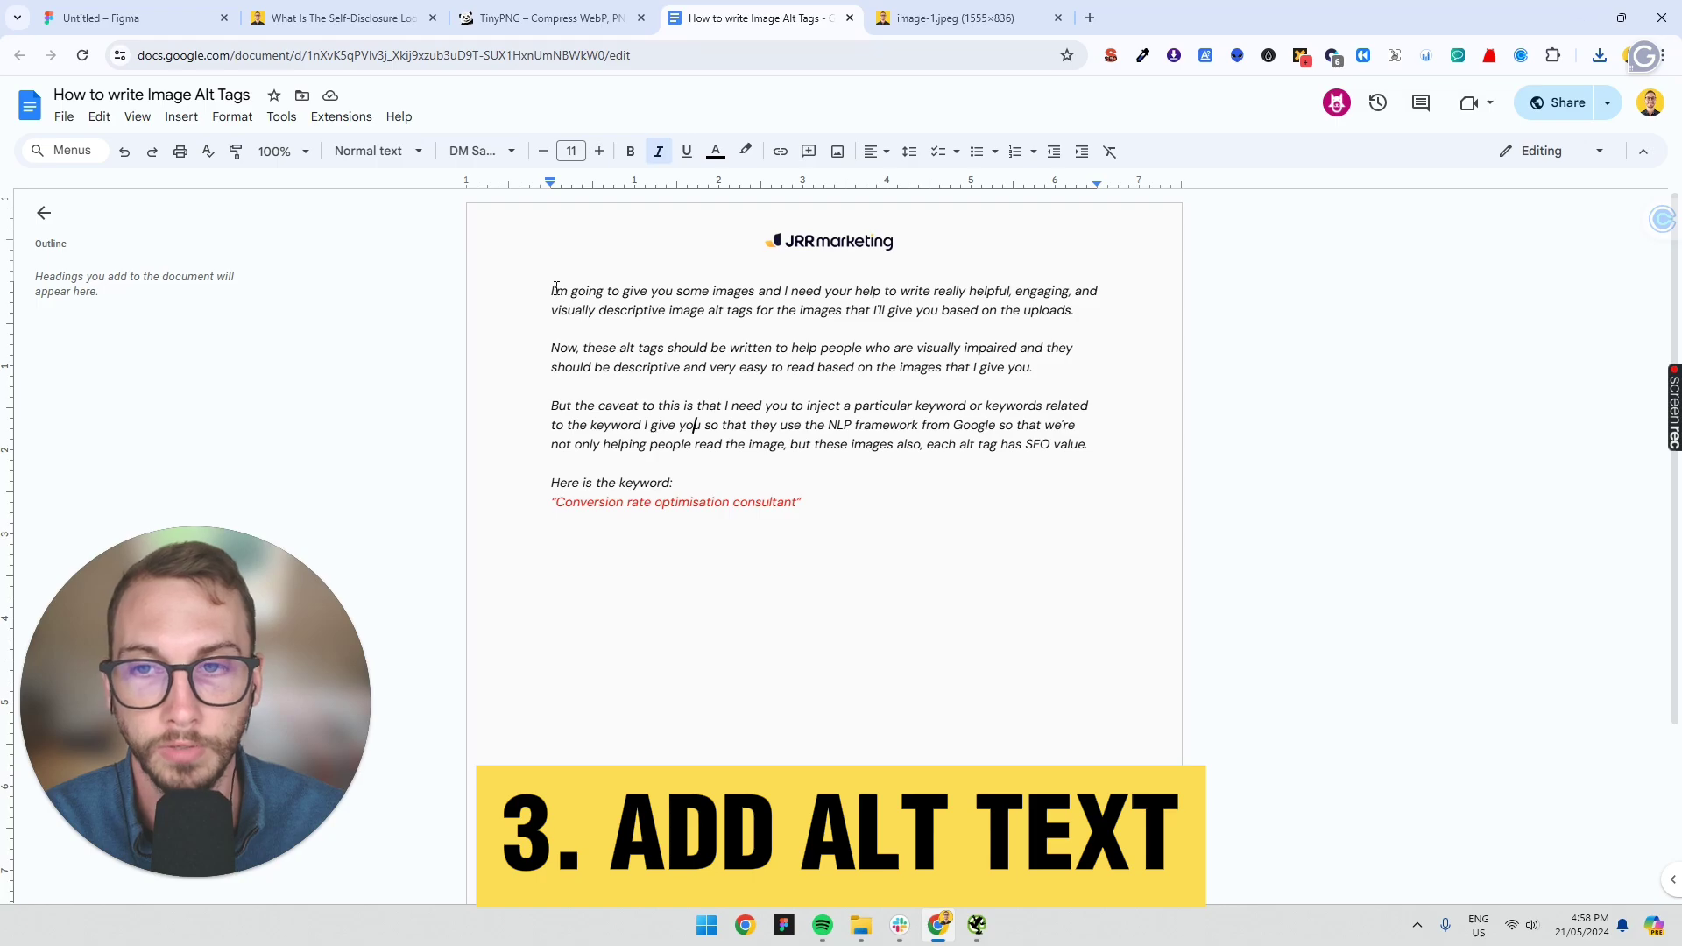
{"action": "left_click_drag", "start_coordinate": [550, 291], "coordinate": [1133, 448]}
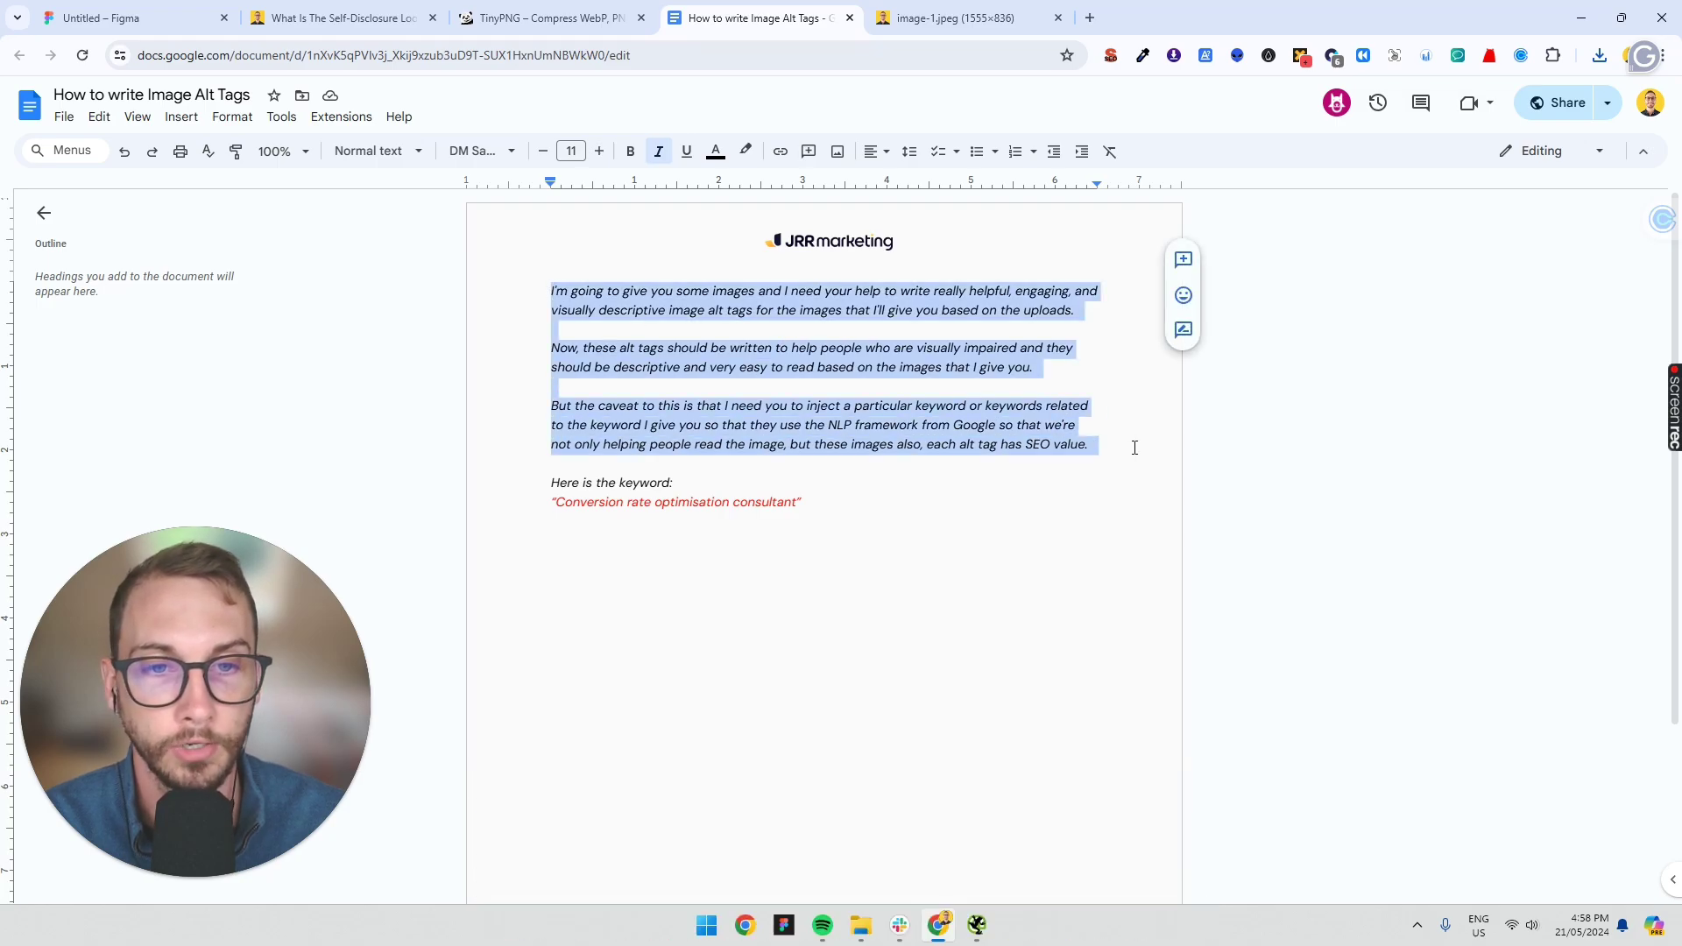
{"action": "left_click", "coordinate": [1078, 481]}
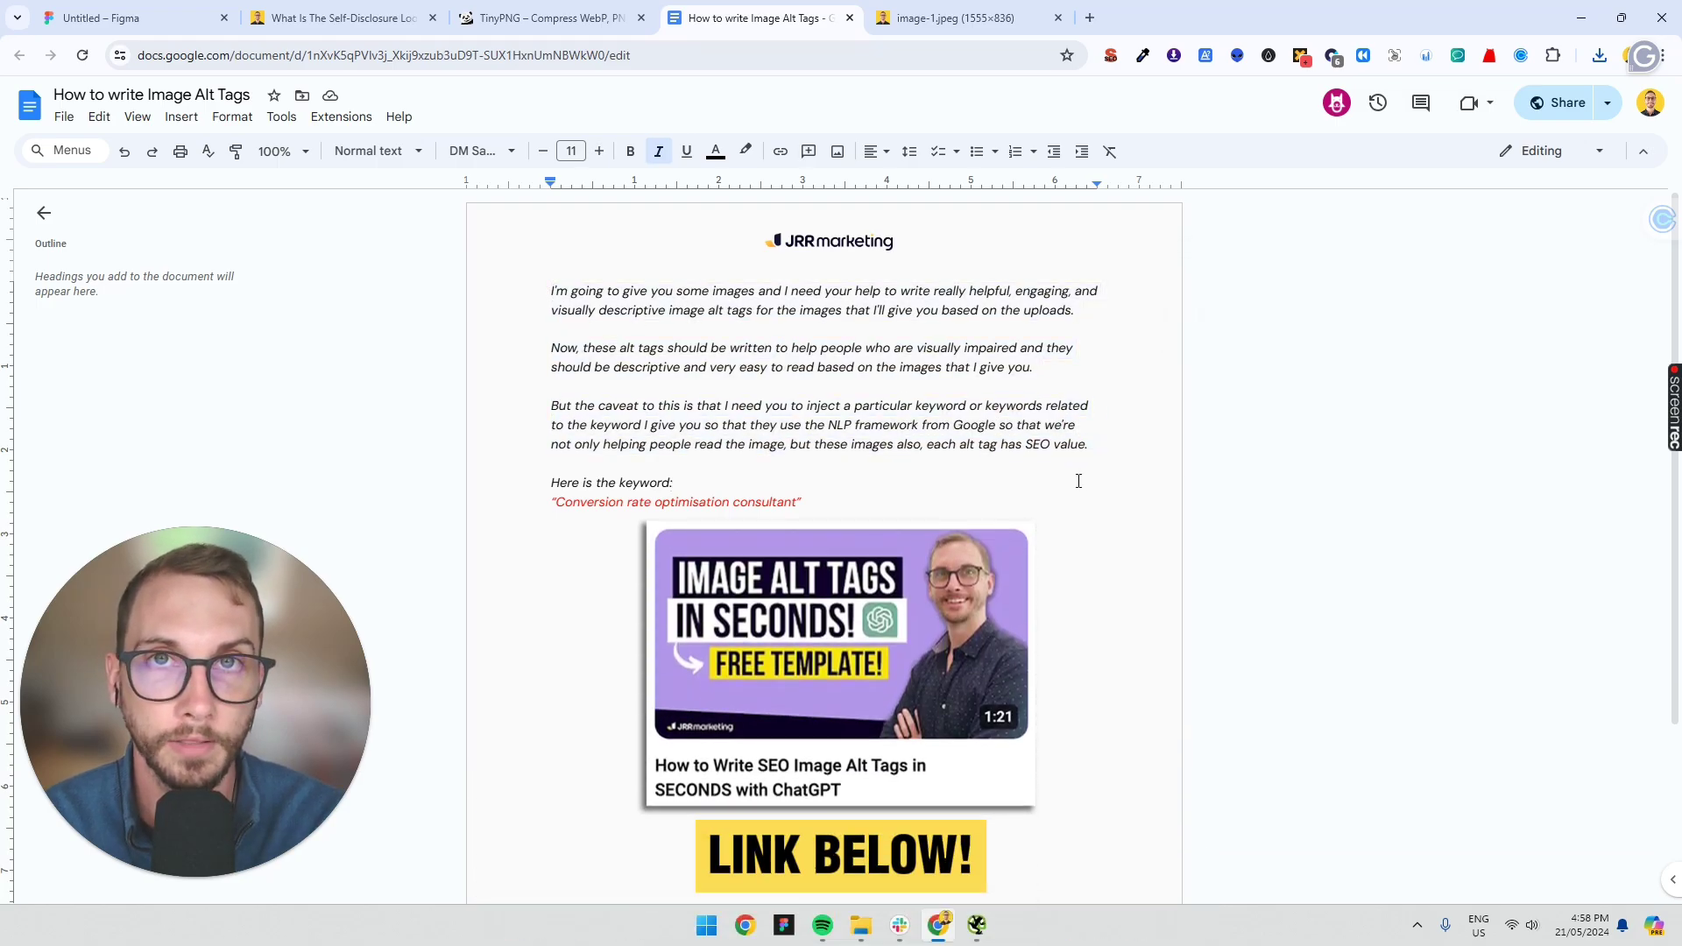